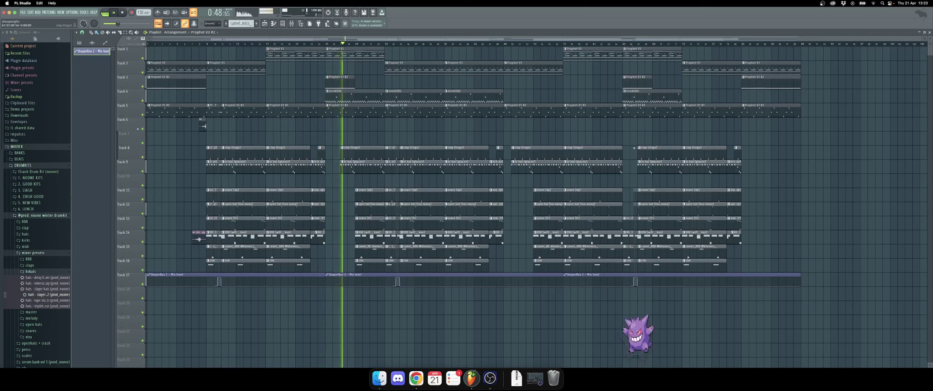
# Stop the song, view the Track 2 Prophet V3 pattern in the piano roll and play it from the start
pyautogui.press('space')
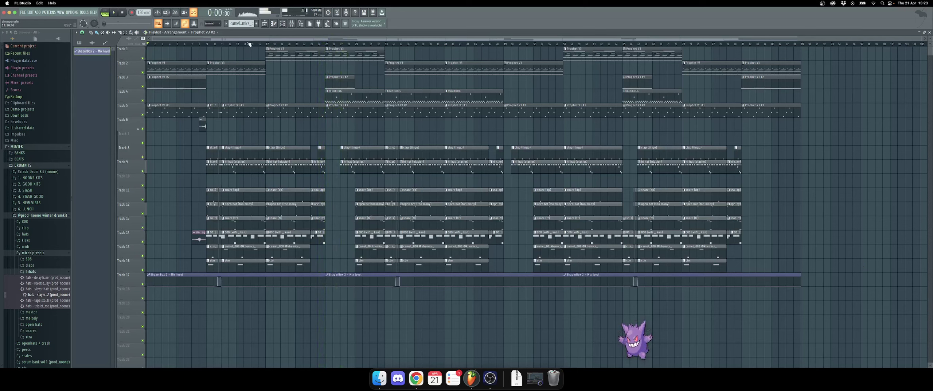
pyautogui.press('F6')
pyautogui.press('F7')
pyautogui.press('space')
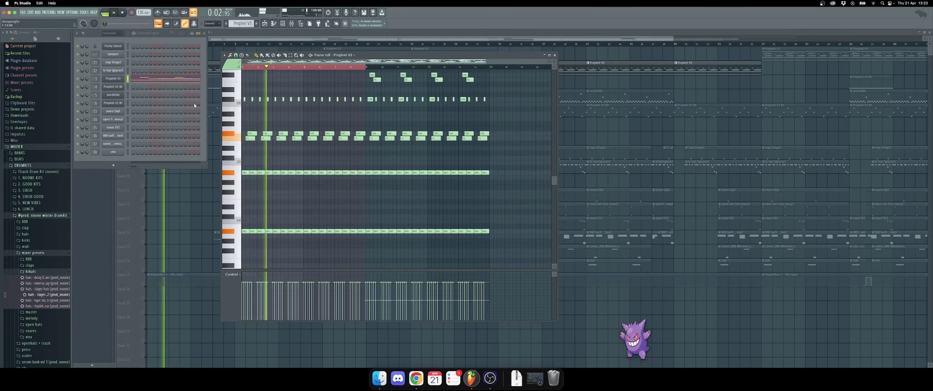
pyautogui.scroll(5, 364, 164)
pyautogui.scroll(-4, 364, 164)
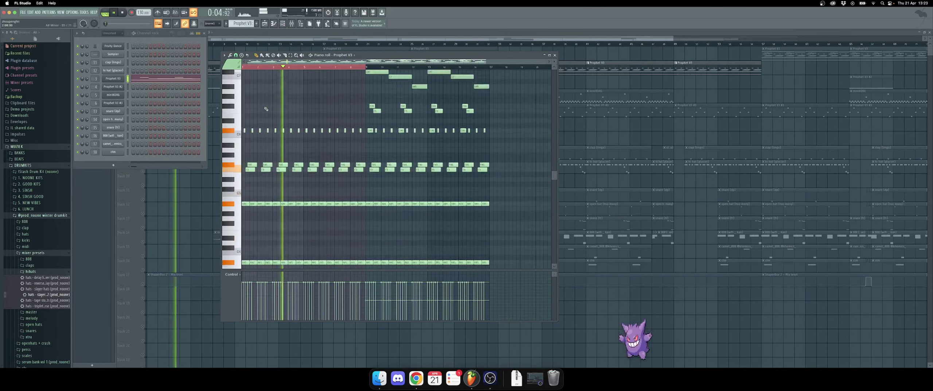
# Inspect the Prophet V3 instrument and its preset, then close the plugin and the piano roll
pyautogui.click(114, 78)
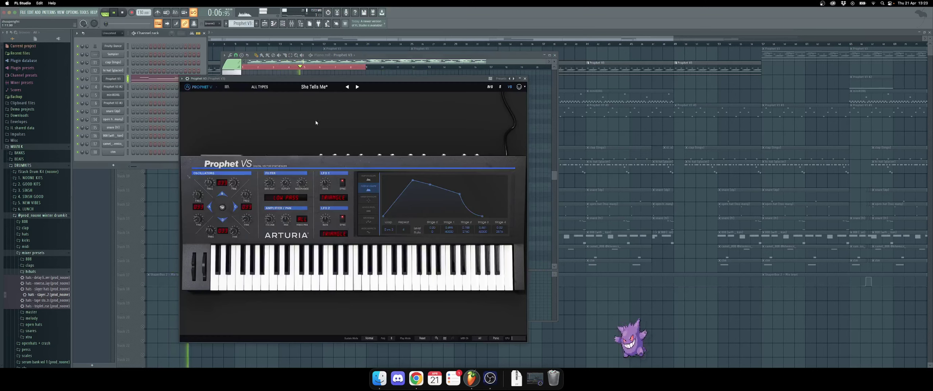
pyautogui.click(525, 78)
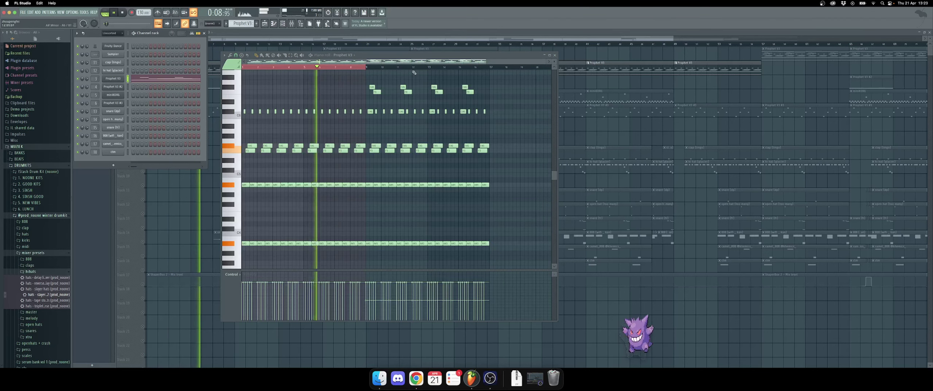
pyautogui.click(555, 56)
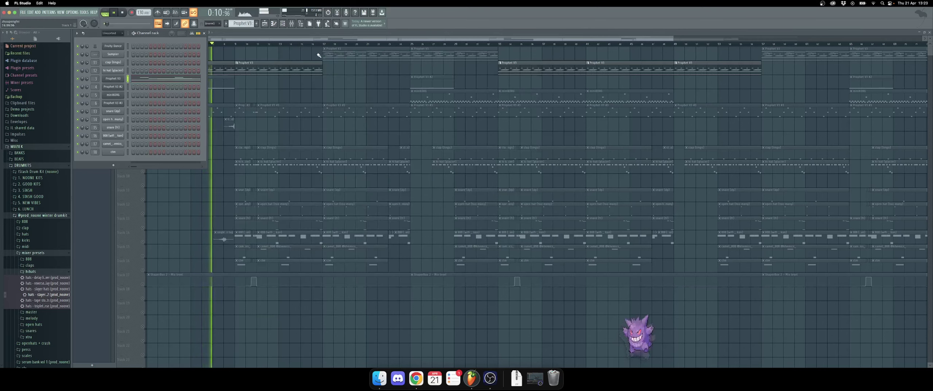
# Solo Track 1 and play its first Prophet V3 clip while examining the upper melody notes in the piano roll
pyautogui.click(324, 45)
pyautogui.rightClick(143, 58)
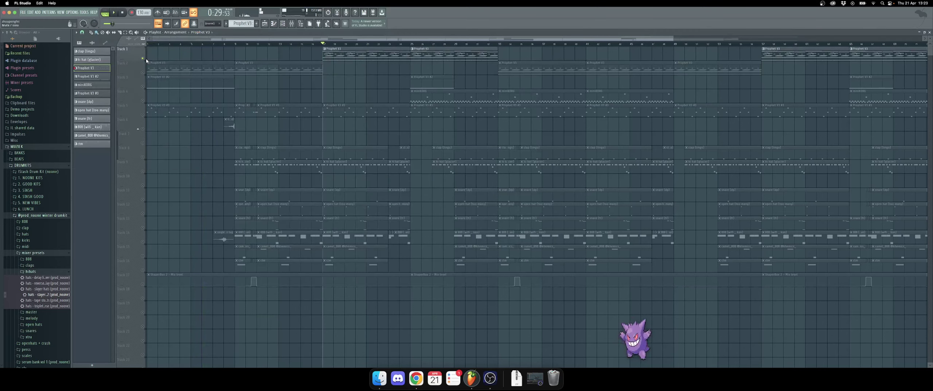
pyautogui.doubleClick(336, 48)
pyautogui.scroll(3, 357, 98)
pyautogui.press('space')
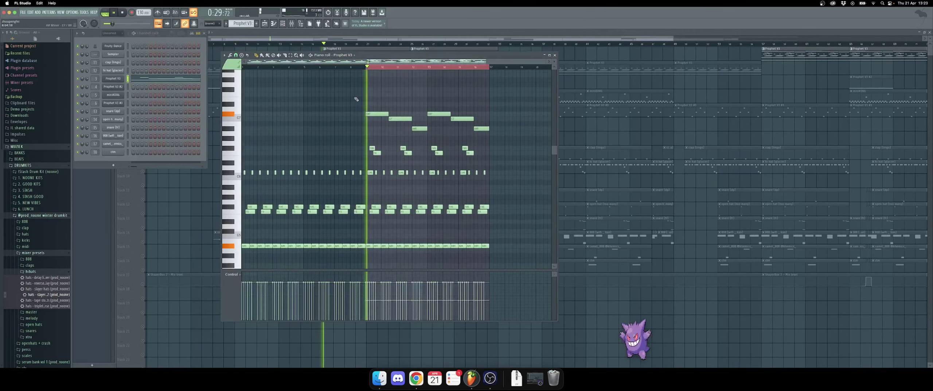
pyautogui.scroll(-2, 376, 102)
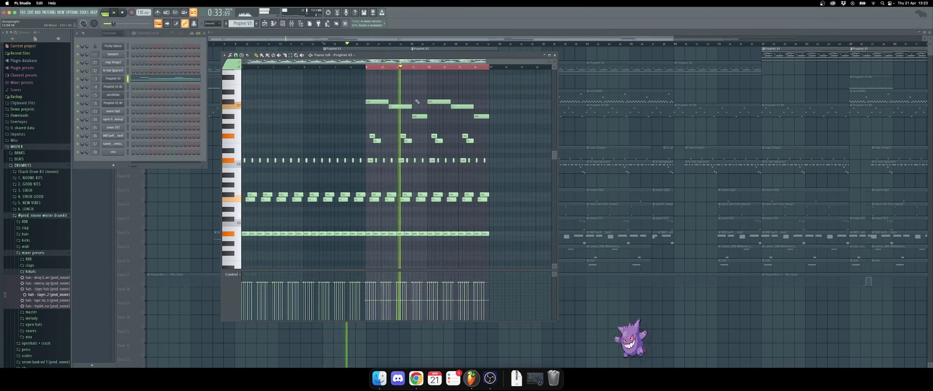
pyautogui.click(556, 55)
pyautogui.press('space')
pyautogui.scroll(-3, 317, 94)
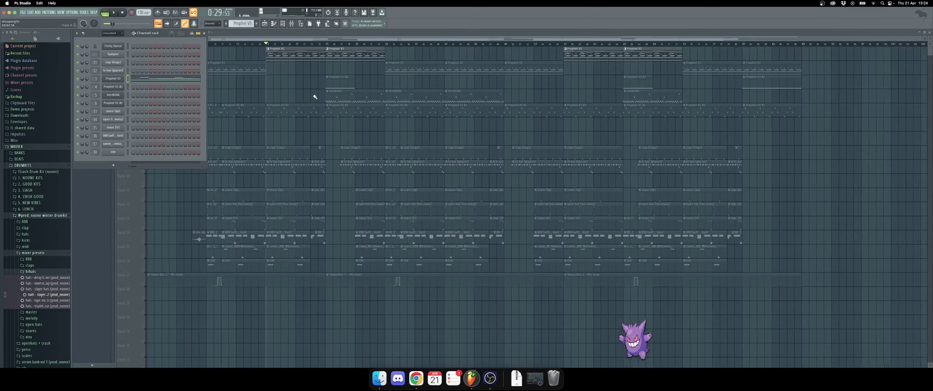
# Solo Track 3 and play its first Prophet V3 #2 clip with the notes open in the piano roll
pyautogui.press('F6')
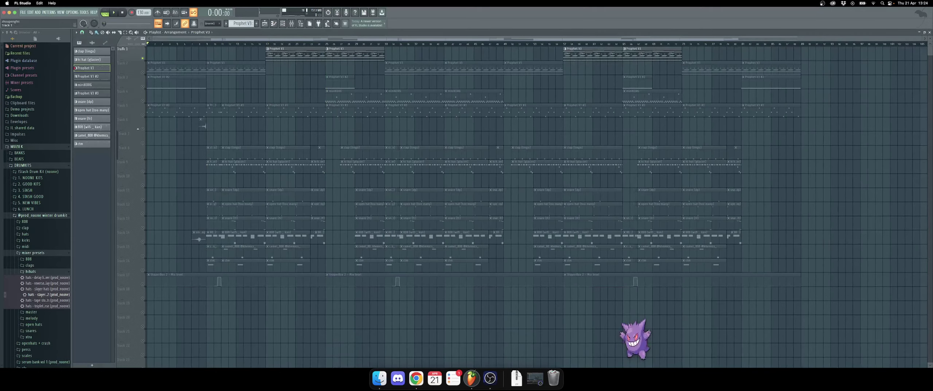
pyautogui.rightClick(143, 72)
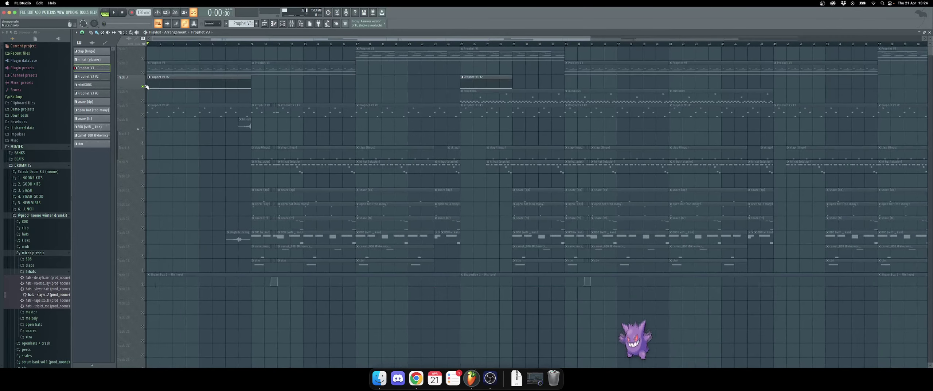
pyautogui.doubleClick(152, 85)
pyautogui.scroll(-5, 286, 117)
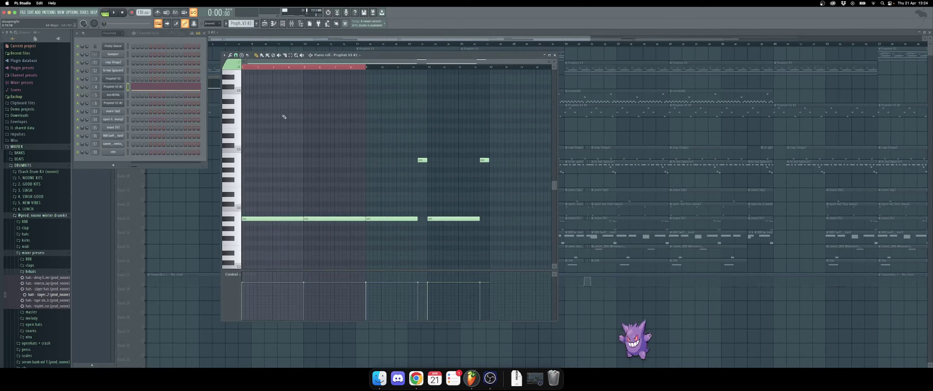
pyautogui.press('space')
# Inspect the preset loaded in Prophet V3 #2, close the plugin and piano roll, and stop playback
pyautogui.click(119, 87)
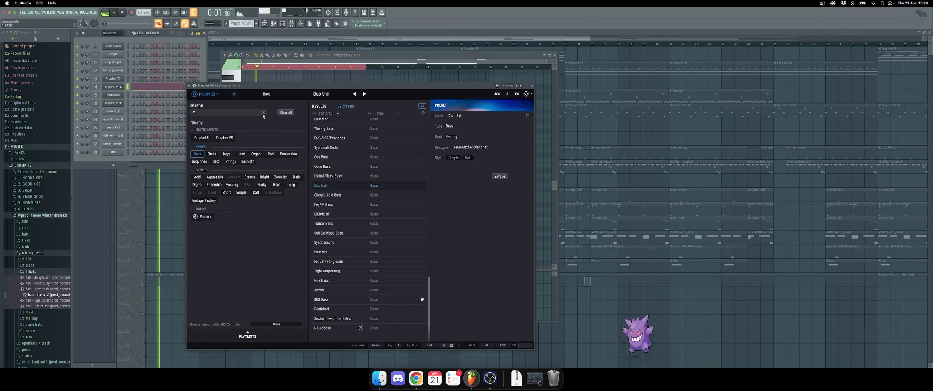
pyautogui.click(532, 85)
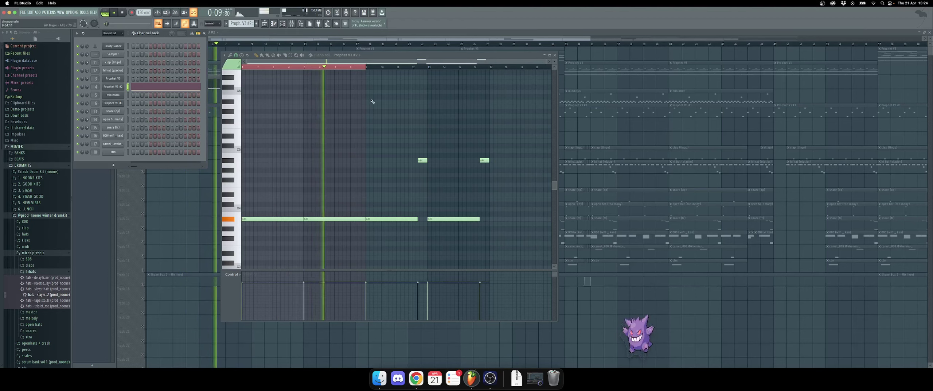
pyautogui.click(555, 55)
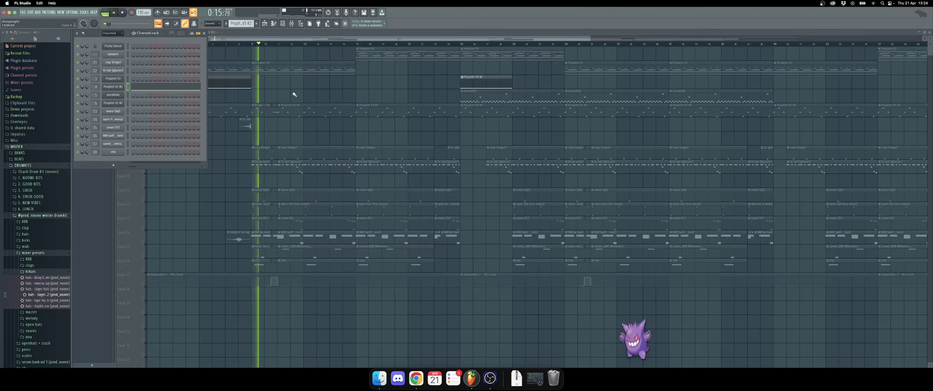
pyautogui.press('space')
pyautogui.press('F6')
# Solo Track 5, play its Prophet V3 #3 pattern in the piano roll and check the instrument behind it
pyautogui.click(140, 113)
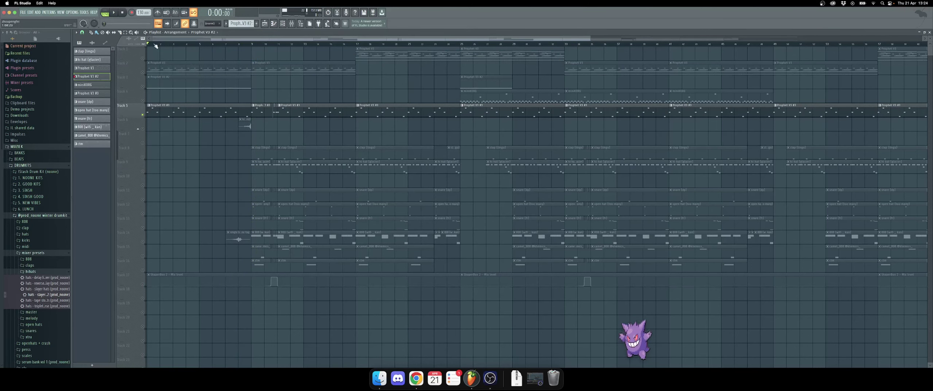
pyautogui.click(283, 24)
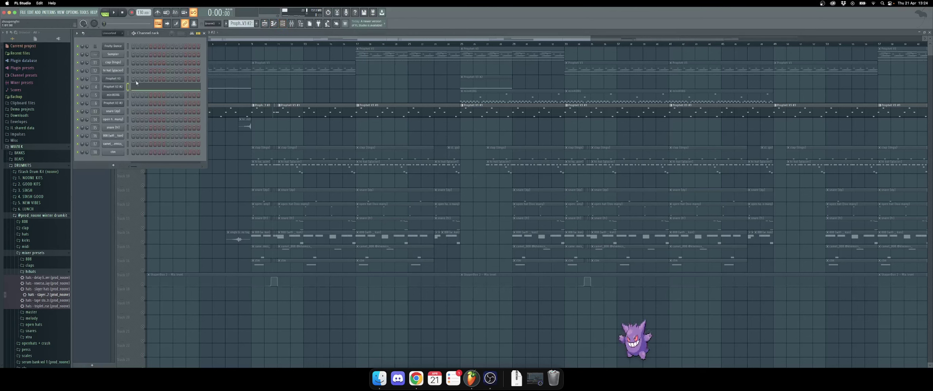
pyautogui.click(239, 106)
pyautogui.press('space')
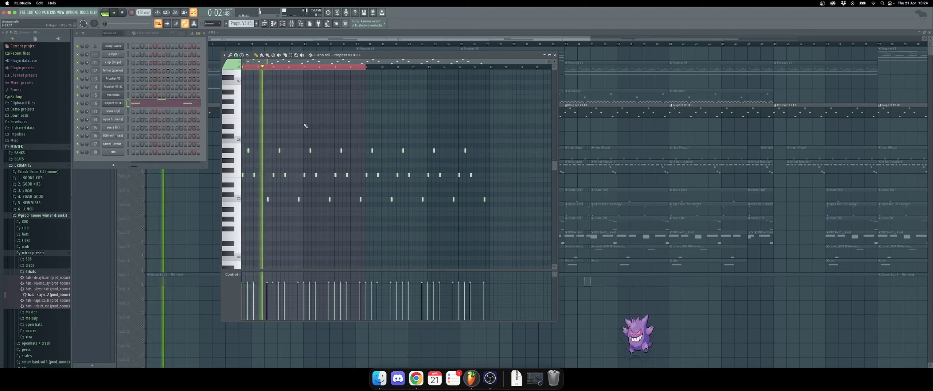
pyautogui.click(116, 103)
pyautogui.click(532, 115)
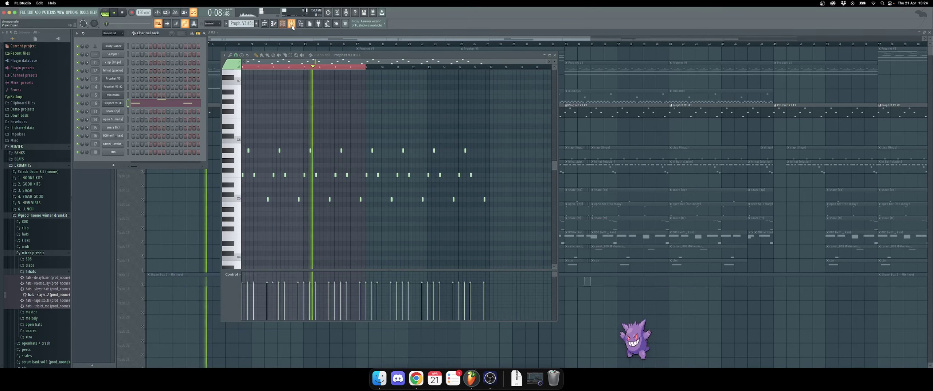
# Inspect the Fruity Delay 3, ShaperBox 2 and Fruity parametric EQ 2 effects on the Prophet V3 #3 mixer track, then close all windows
pyautogui.press('F9')
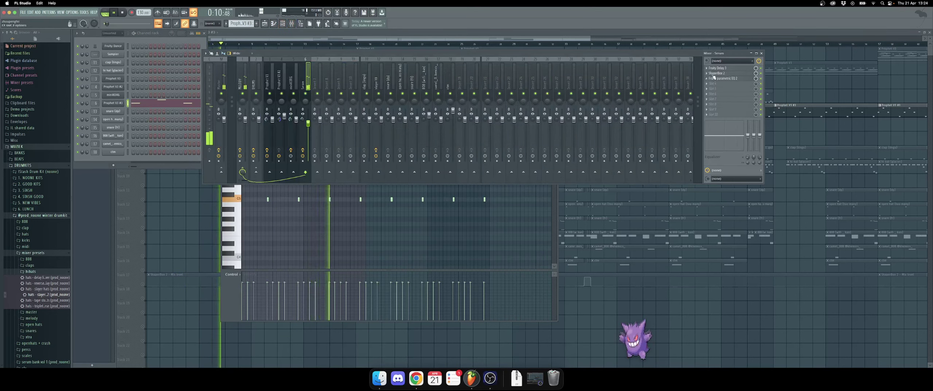
pyautogui.click(715, 68)
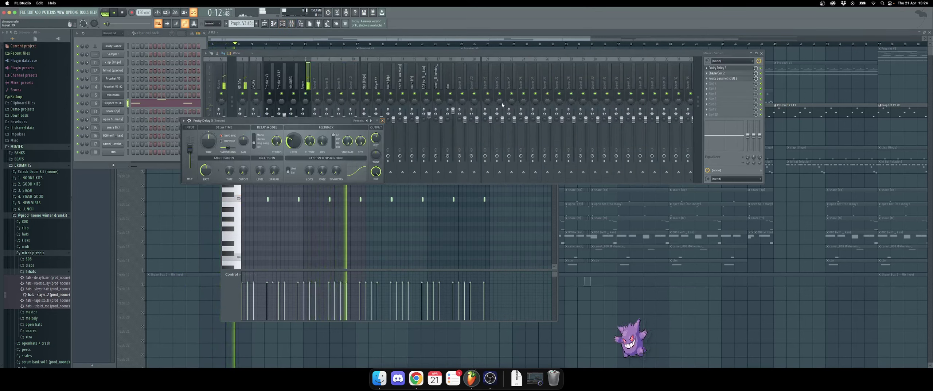
pyautogui.click(730, 74)
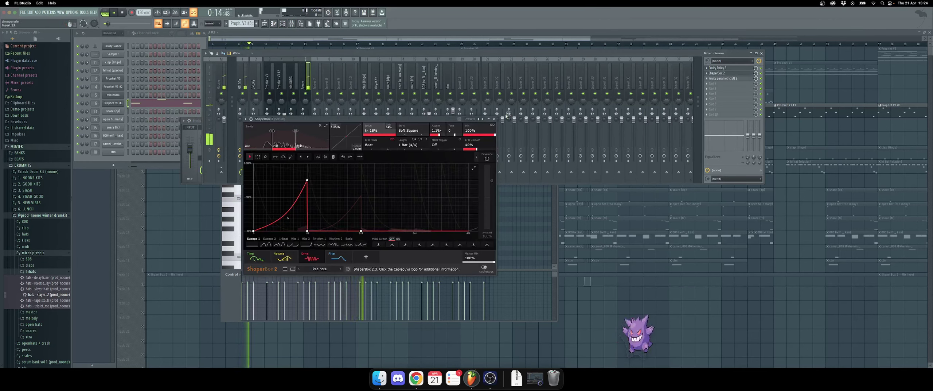
pyautogui.click(724, 79)
pyautogui.moveTo(420, 88); pyautogui.dragTo(639, 100)
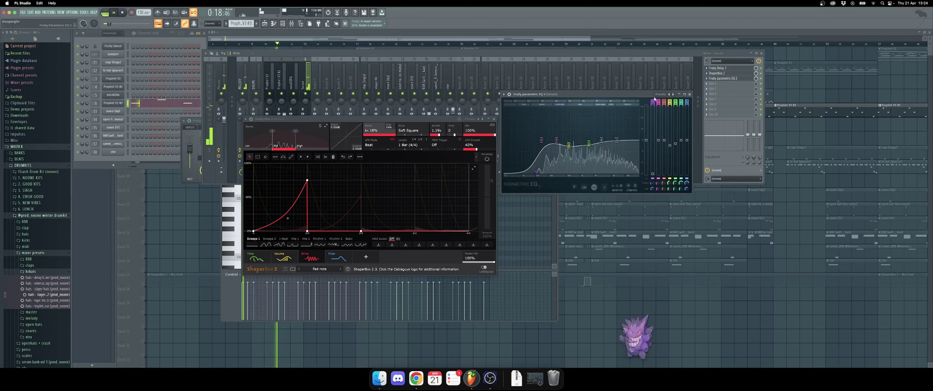
pyautogui.click(695, 97)
pyautogui.click(495, 119)
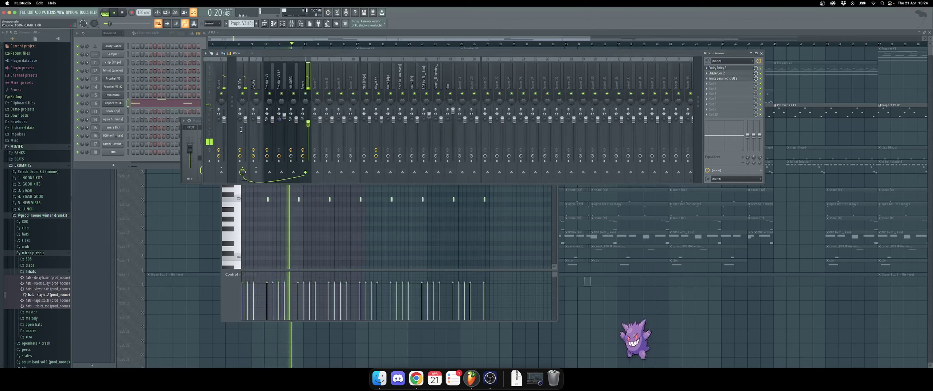
pyautogui.click(193, 122)
pyautogui.click(382, 120)
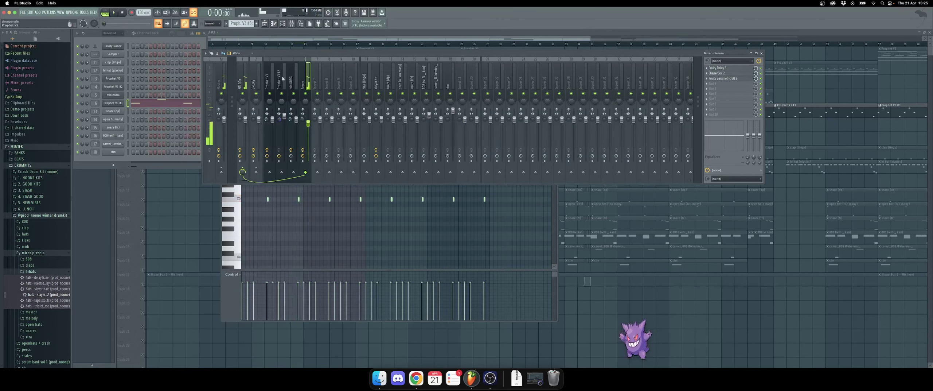
pyautogui.press('F12')
pyautogui.scroll(-3, 337, 83)
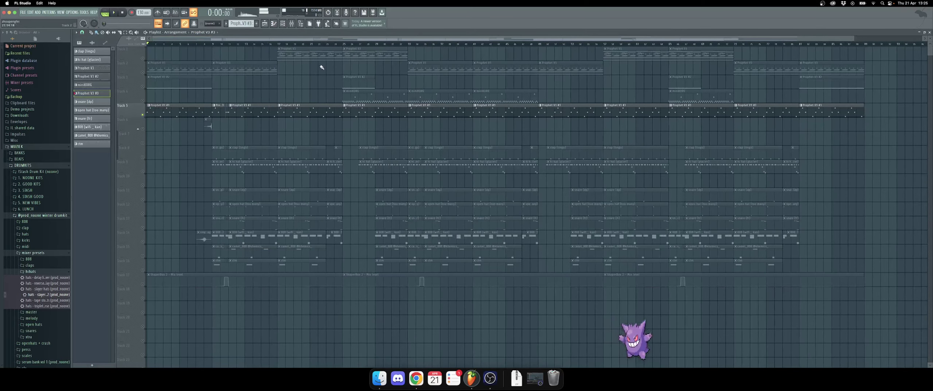
# Solo Track 4, play the first miniKORG clip, and examine its piano roll notes and instrument before returning to the playlist
pyautogui.rightClick(143, 101)
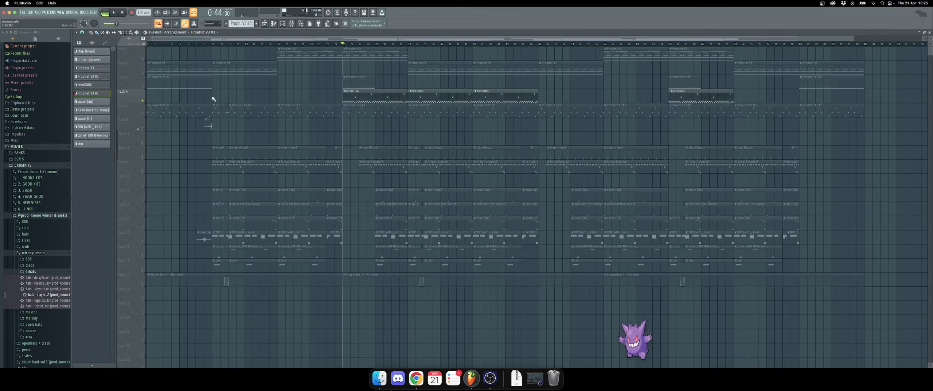
pyautogui.doubleClick(359, 88)
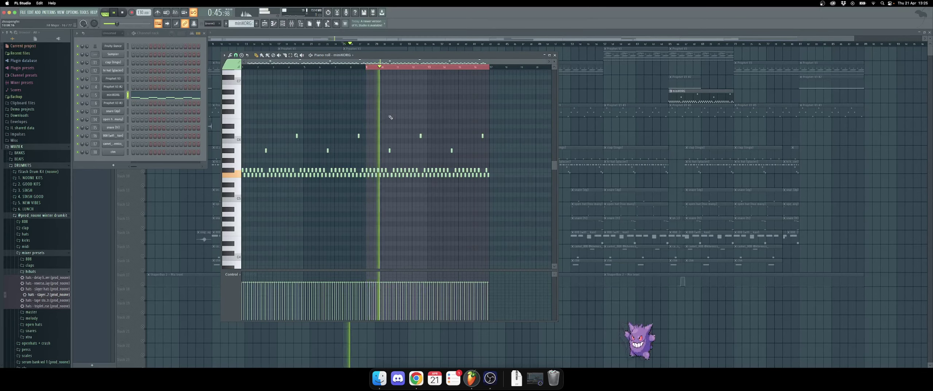
pyautogui.click(118, 96)
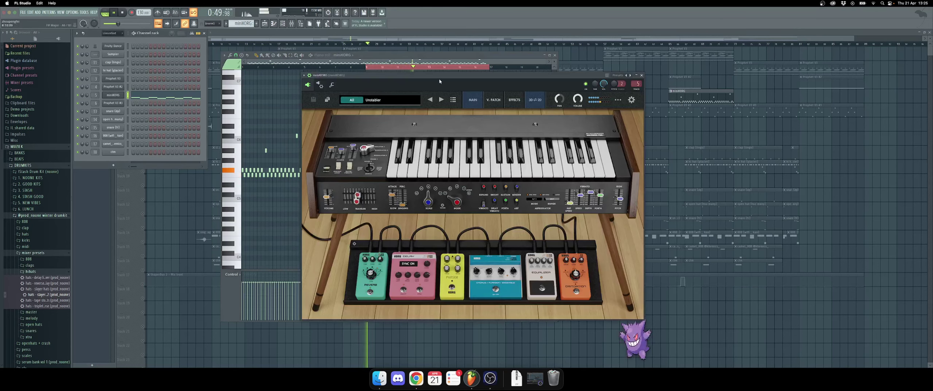
pyautogui.moveTo(440, 81); pyautogui.dragTo(697, 62)
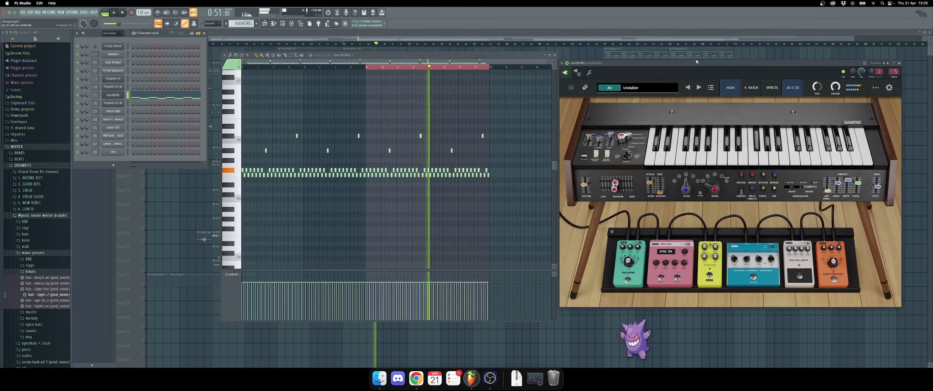
pyautogui.click(899, 62)
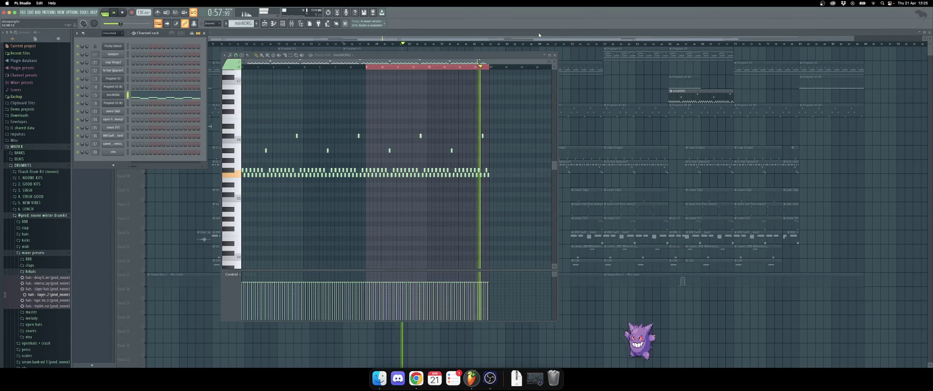
pyautogui.press('space')
pyautogui.press('F12')
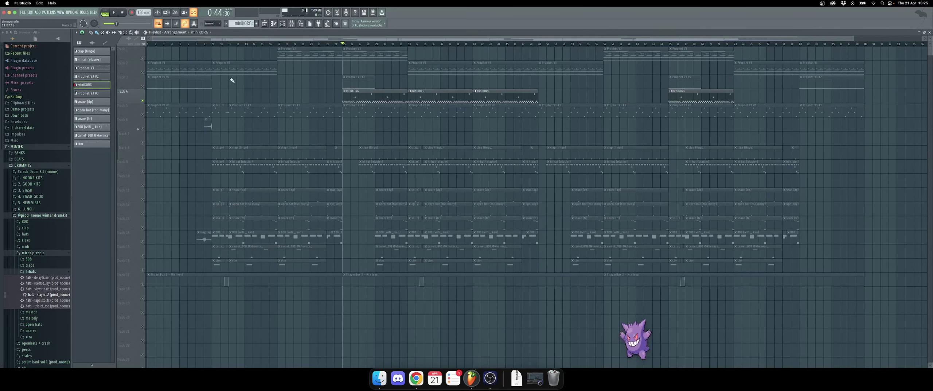
# Solo Track 6 and listen to its short audio clip near the end of the intro
pyautogui.click(143, 130)
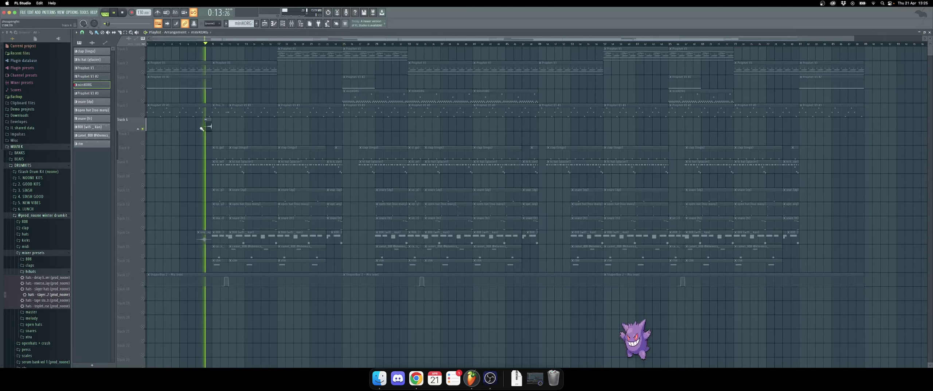
pyautogui.press('space')
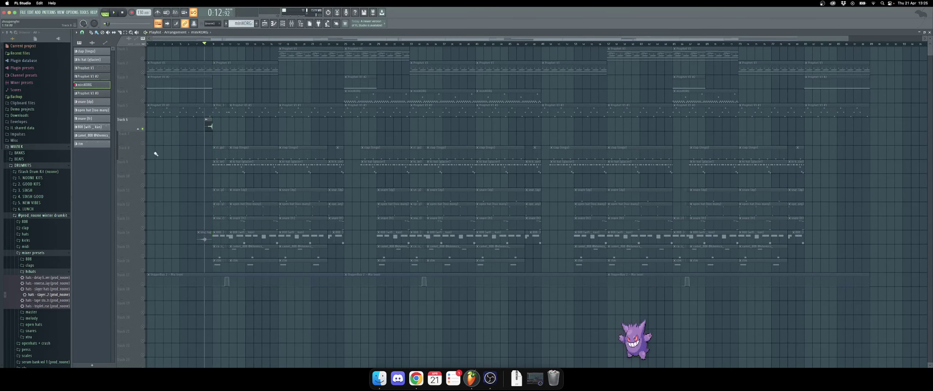
# Solo Track 8, open one of its clap clips in the piano roll, and return to the playlist
pyautogui.click(162, 150)
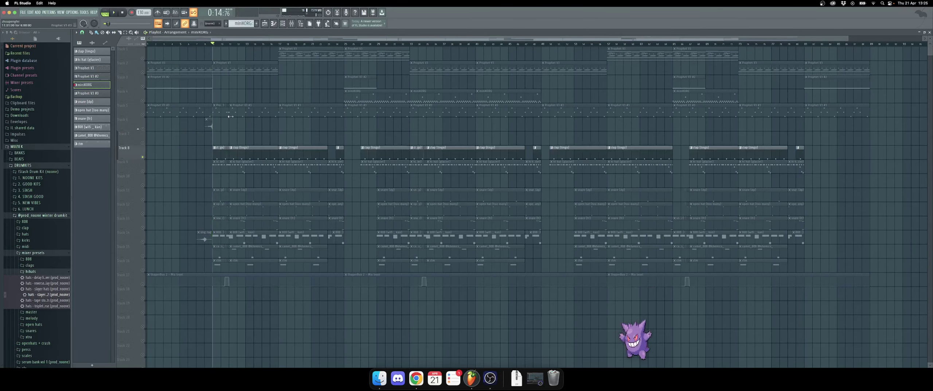
pyautogui.doubleClick(246, 154)
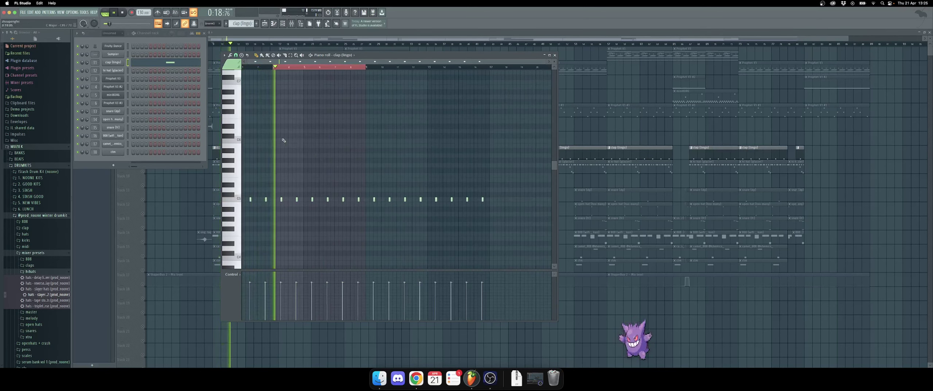
pyautogui.press('space')
pyautogui.press('F5')
# Unmute the ShaperBox 2 automation on Track 17, and play Track 8's first clap clip in the piano roll
pyautogui.click(143, 287)
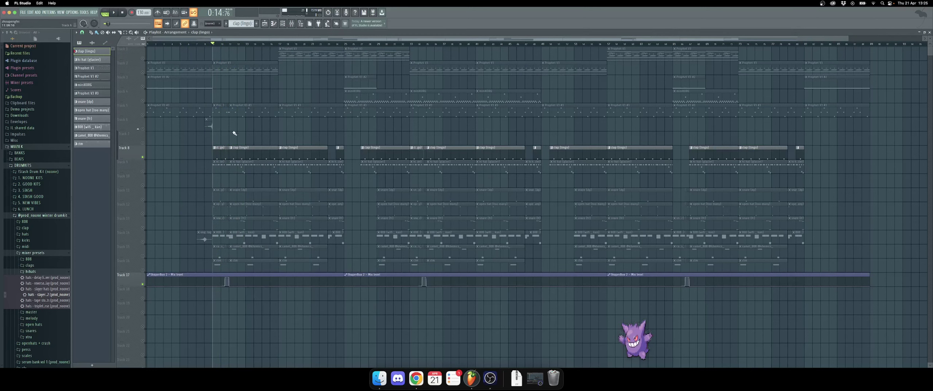
pyautogui.doubleClick(219, 155)
pyautogui.press('space')
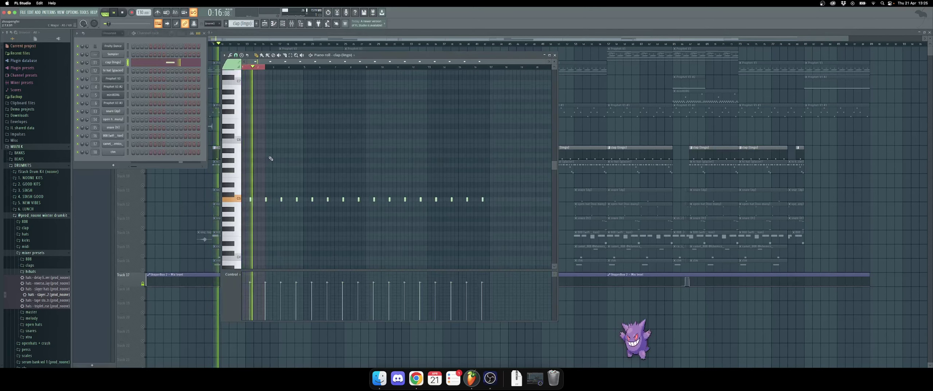
pyautogui.moveTo(388, 55); pyautogui.dragTo(505, 48)
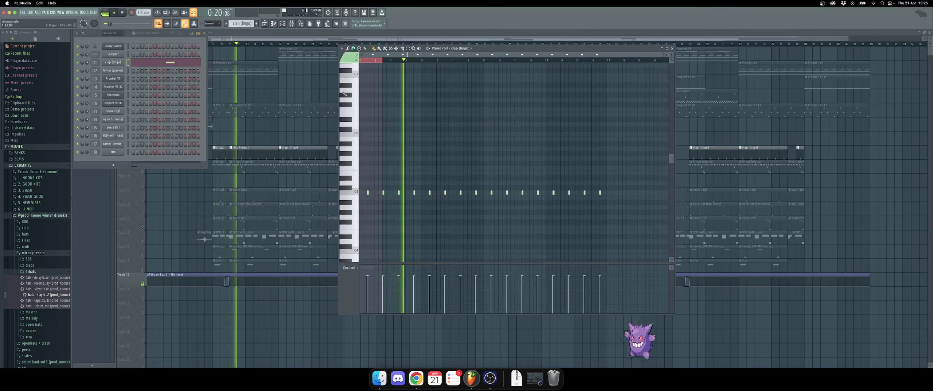
pyautogui.click(154, 174)
pyautogui.press('space')
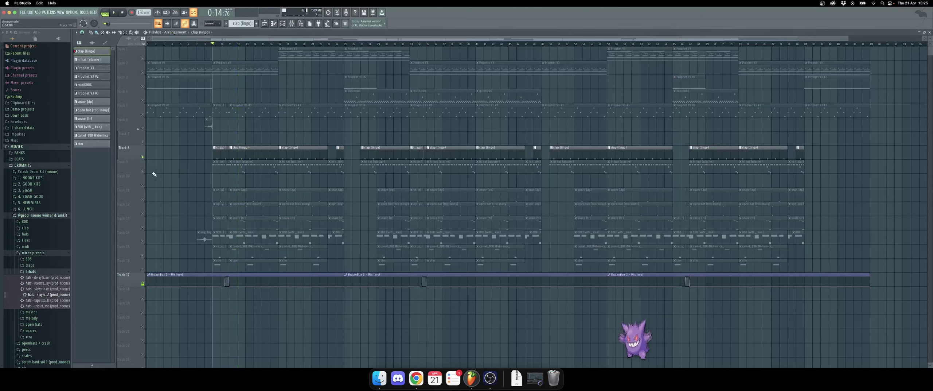
# Solo Track 9, play its hi hat pattern, and extend the piano roll time selection to eight bars while examining the notes
pyautogui.click(154, 174)
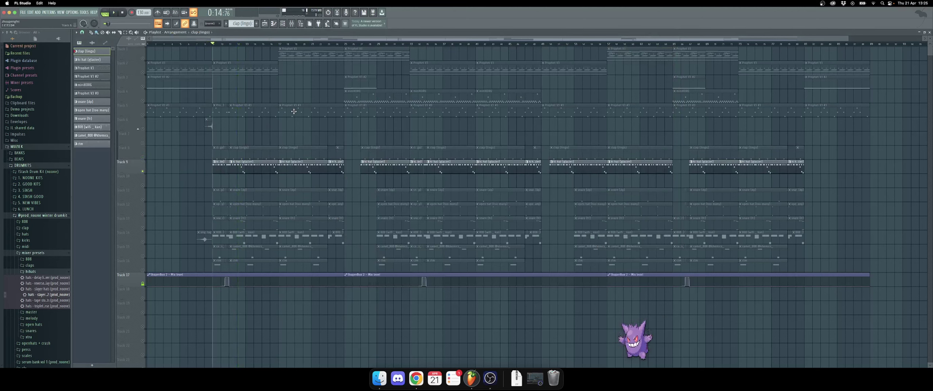
pyautogui.doubleClick(284, 174)
pyautogui.press('space')
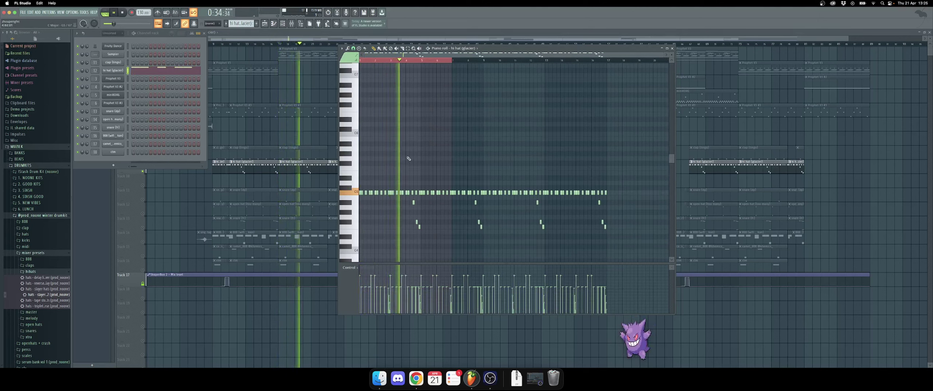
pyautogui.moveTo(453, 60); pyautogui.dragTo(484, 61)
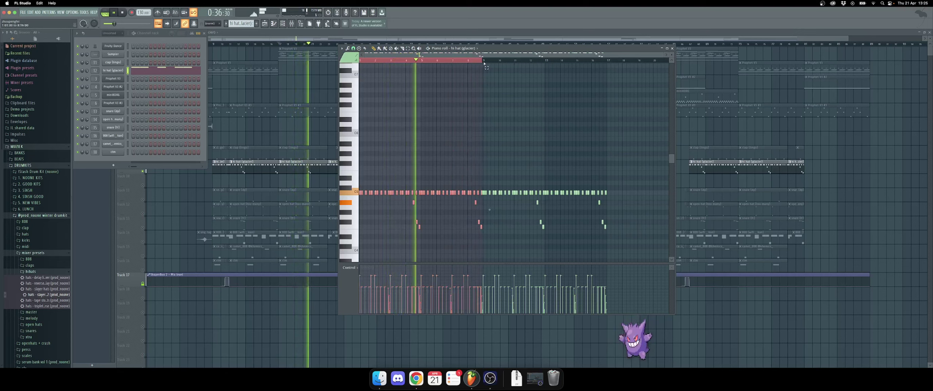
pyautogui.scroll(-3, 481, 84)
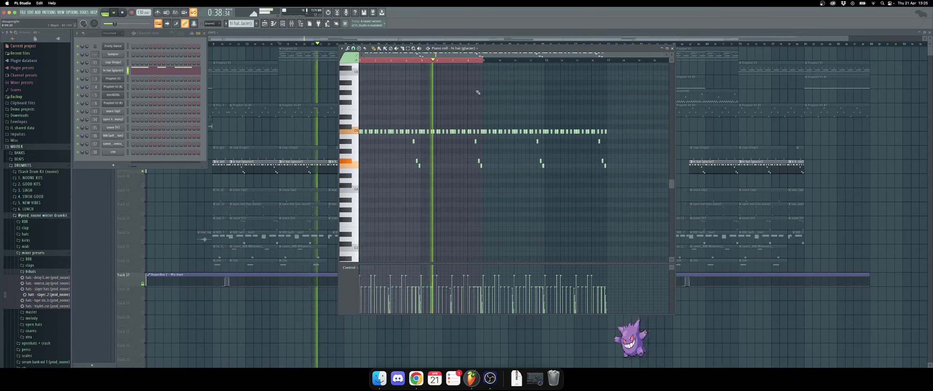
pyautogui.scroll(2, 477, 106)
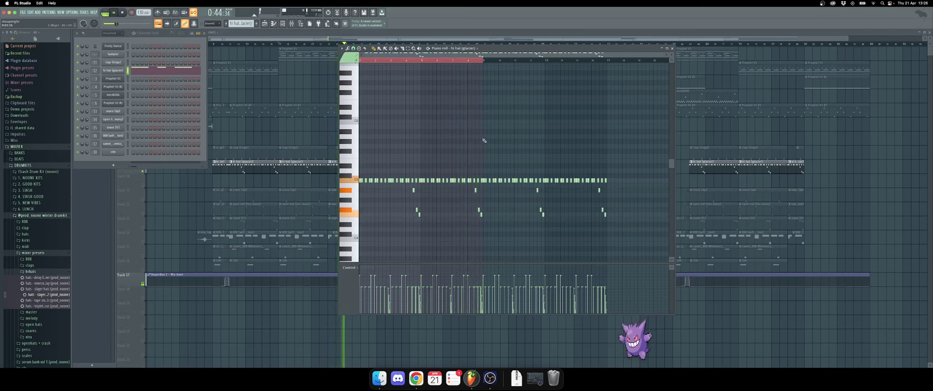
# Solo Track 11, play its snare pattern in the piano roll, and examine the note spacing across a wider time selection
pyautogui.click(143, 200)
pyautogui.click(143, 171)
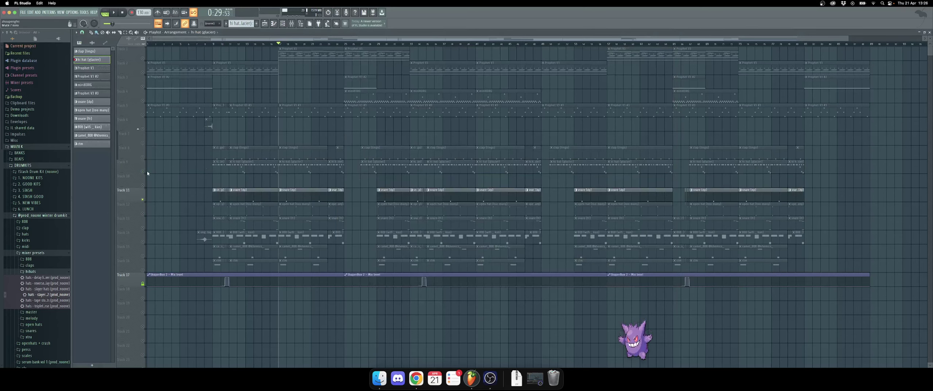
pyautogui.doubleClick(298, 196)
pyautogui.press('space')
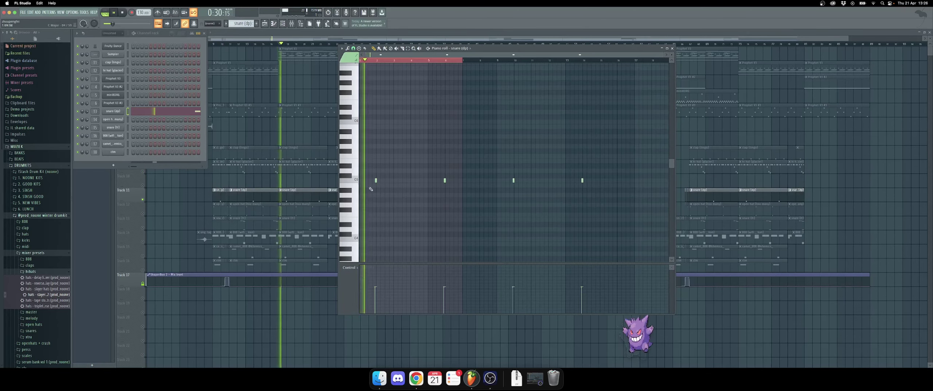
pyautogui.scroll(2, 375, 182)
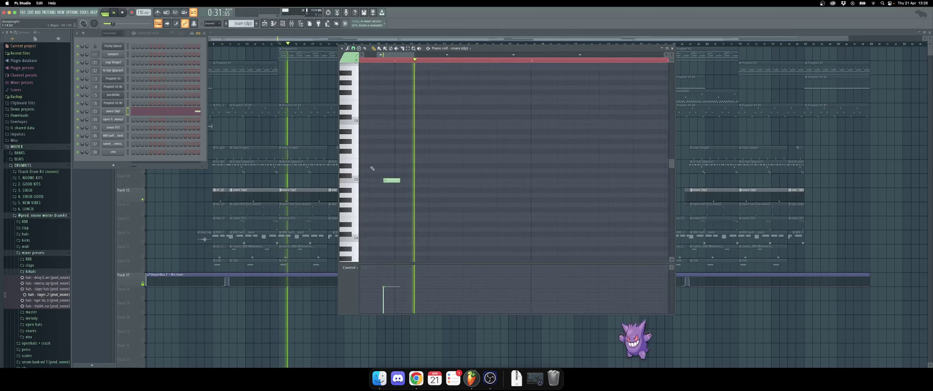
pyautogui.click(353, 48)
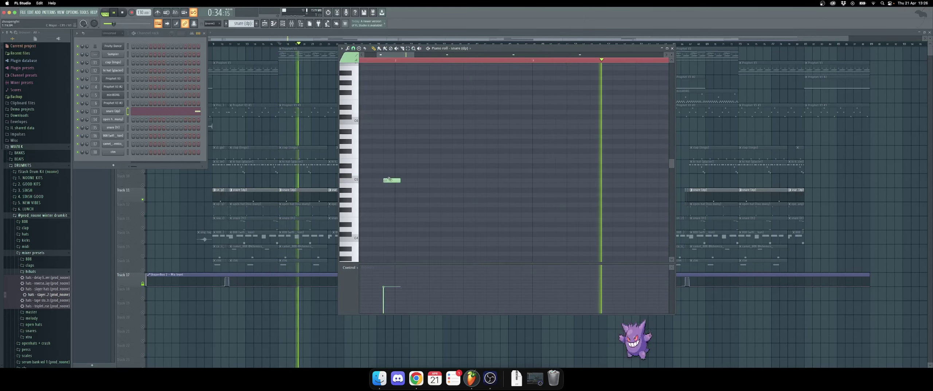
pyautogui.scroll(-5, 382, 182)
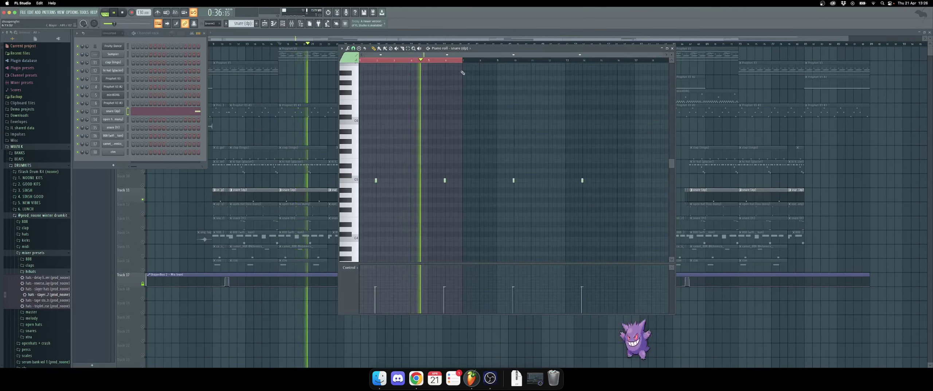
pyautogui.moveTo(361, 204); pyautogui.dragTo(497, 91)
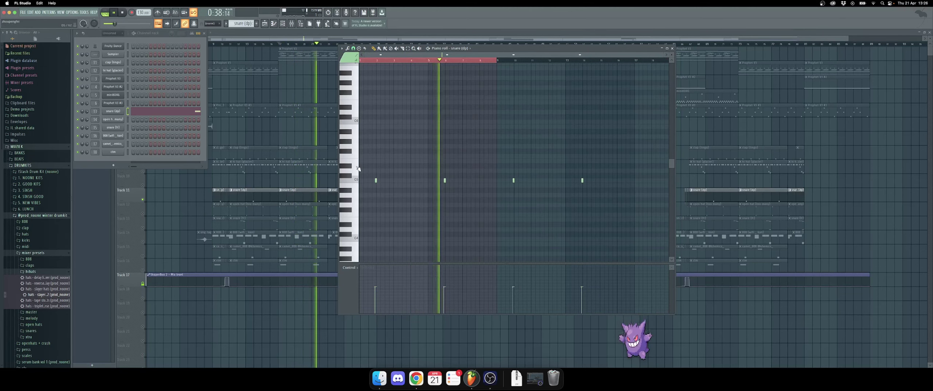
pyautogui.press('space')
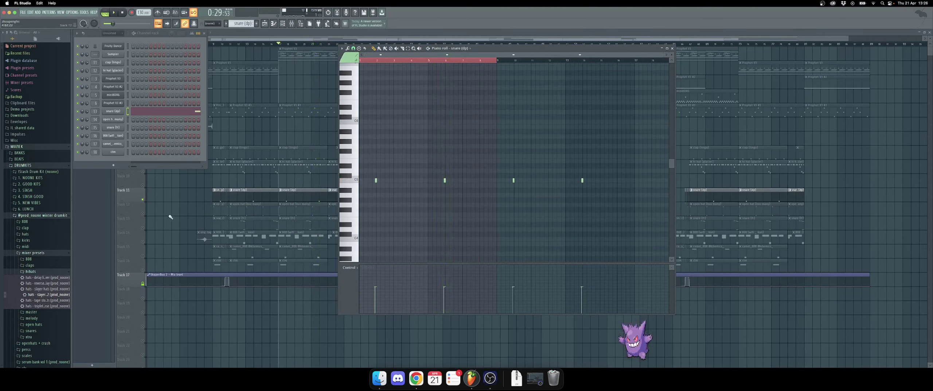
# Solo Track 12 and play its open hat (too many) pattern, examining the stacked notes in the piano roll
pyautogui.click(145, 216)
pyautogui.doubleClick(269, 208)
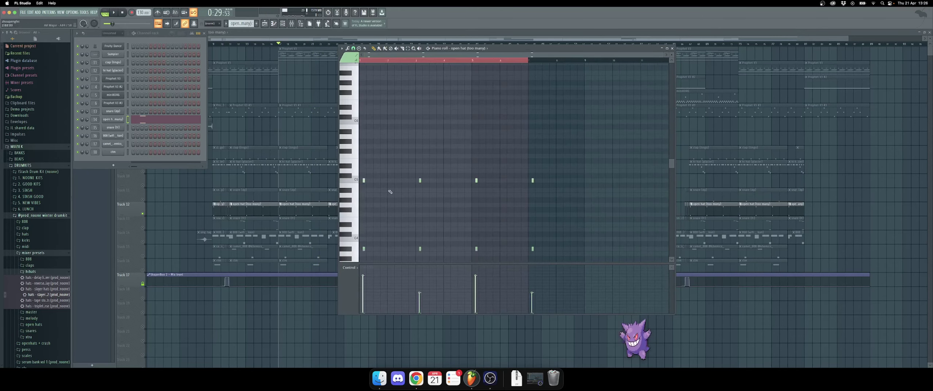
pyautogui.press('space')
pyautogui.scroll(5, 361, 193)
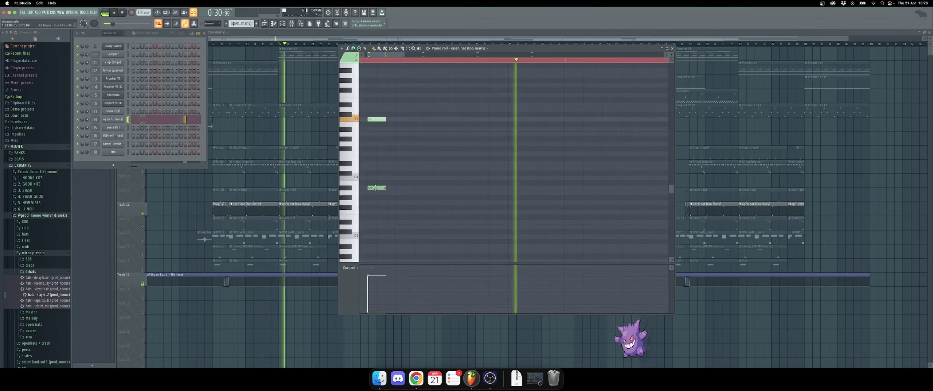
pyautogui.scroll(-5, 365, 193)
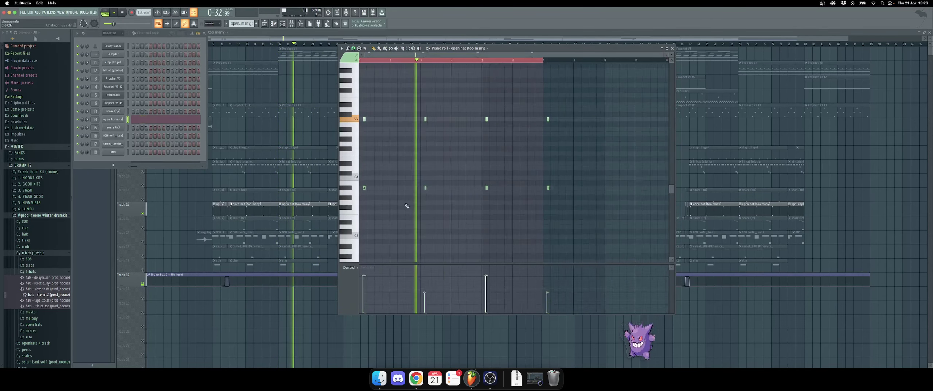
pyautogui.press('space')
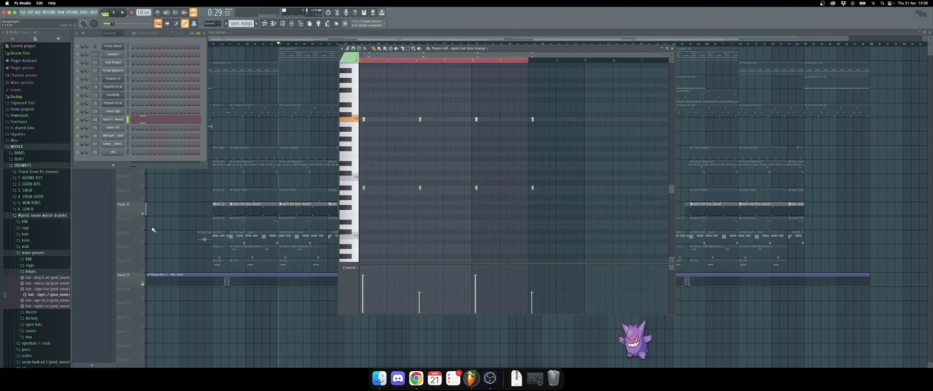
# Close the open windows, solo Track 13, and play its snare pattern in the piano roll
pyautogui.press('F12')
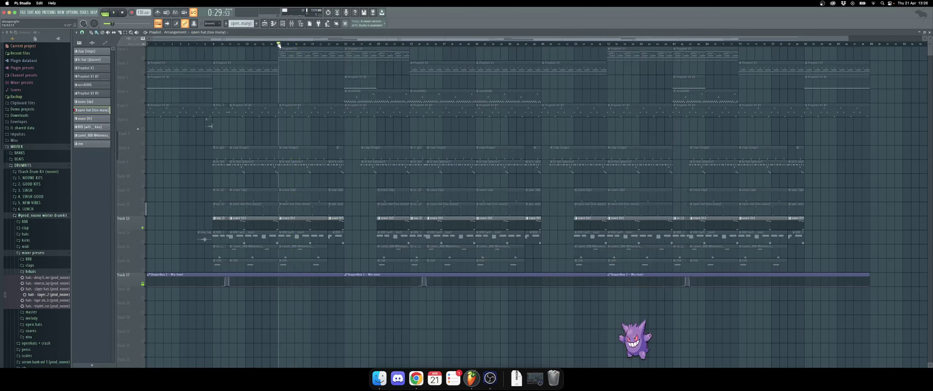
pyautogui.doubleClick(293, 227)
pyautogui.press('space')
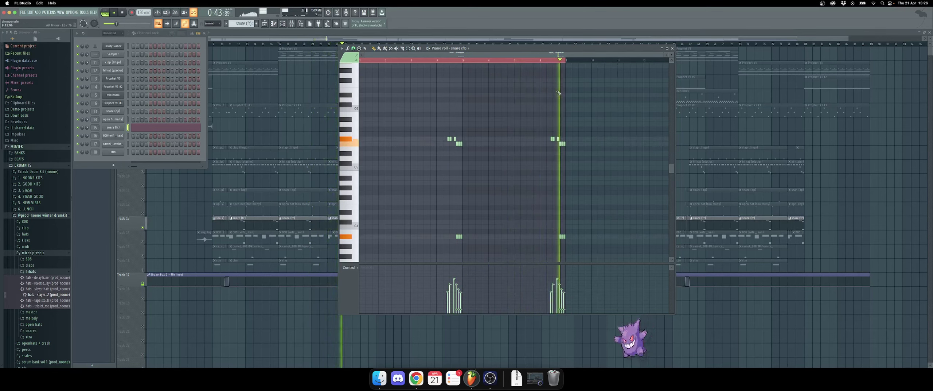
# Solo Track 14, play its 808 pattern, and examine the bass notes closely in the piano roll
pyautogui.click(146, 243)
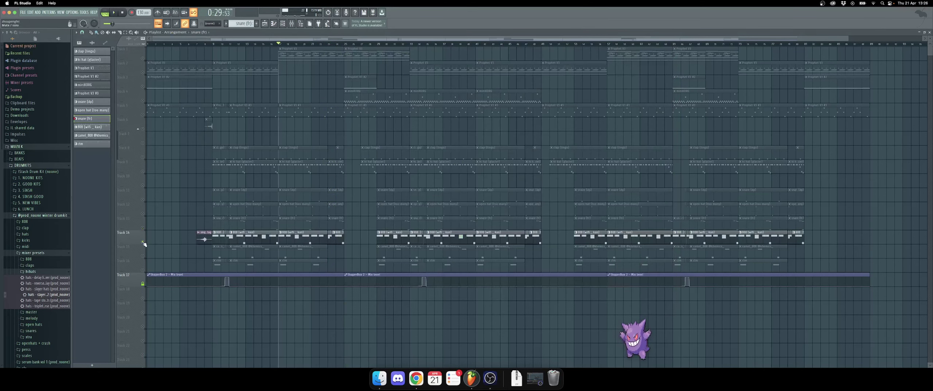
pyautogui.doubleClick(303, 236)
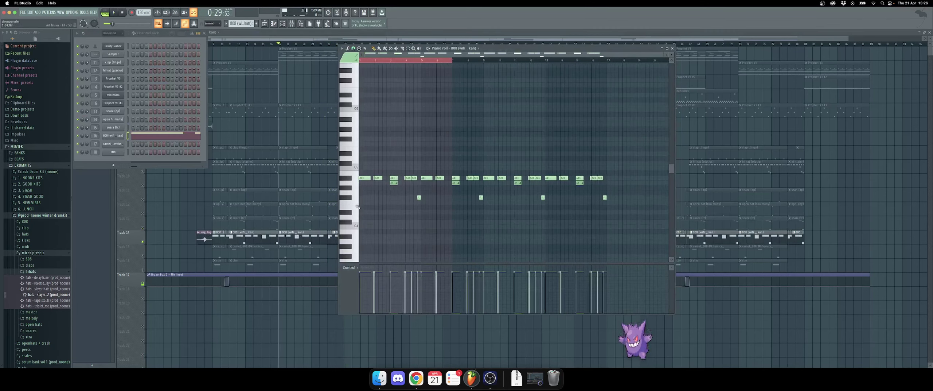
pyautogui.scroll(3, 358, 207)
pyautogui.press('space')
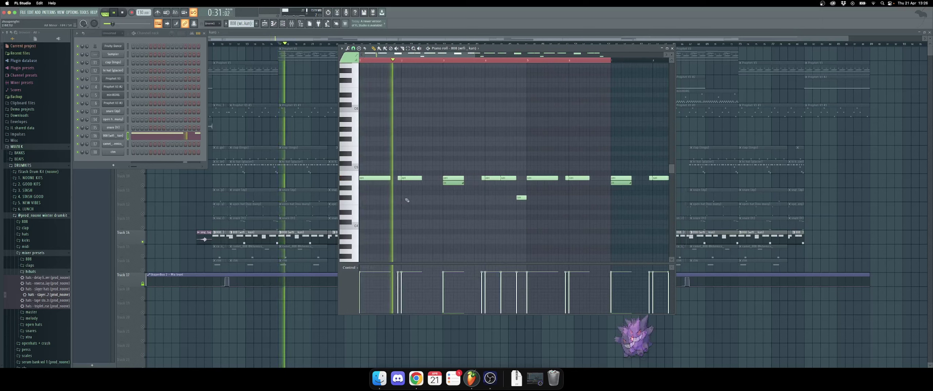
pyautogui.scroll(1, 456, 196)
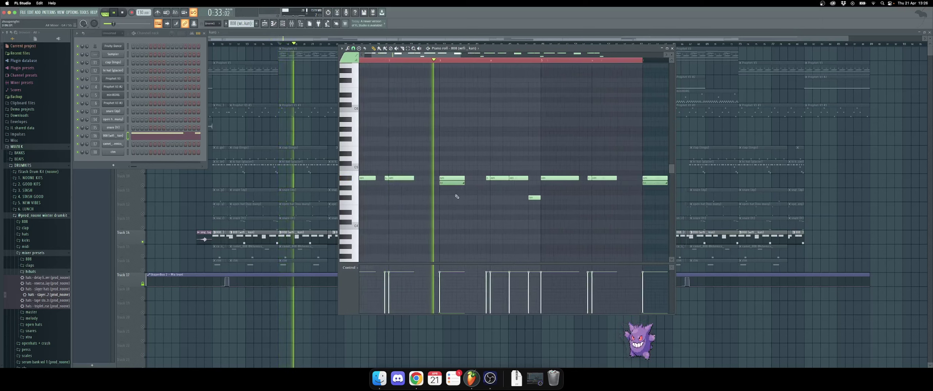
pyautogui.scroll(1, 457, 197)
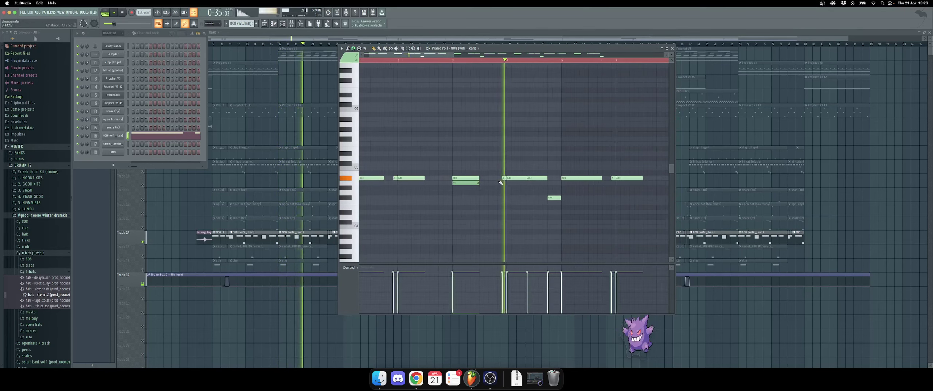
pyautogui.scroll(-2, 500, 182)
pyautogui.scroll(-3, 517, 188)
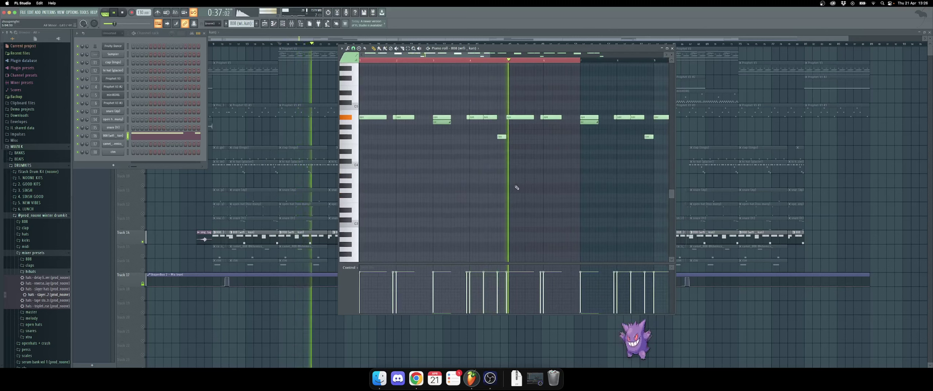
pyautogui.scroll(3, 517, 188)
pyautogui.scroll(-2, 469, 60)
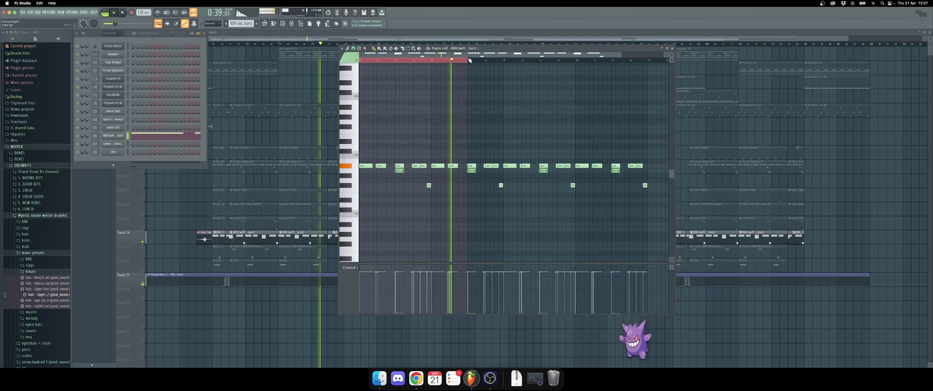
# Extend the time selection over the 808 notes to eight bars, move the piano roll window aside, and stop playback
pyautogui.moveTo(469, 60); pyautogui.dragTo(503, 60)
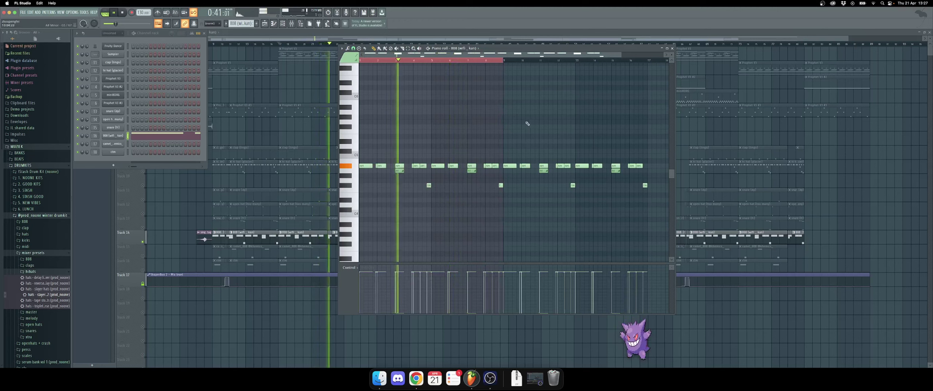
pyautogui.moveTo(513, 50); pyautogui.dragTo(590, 49)
pyautogui.press('space')
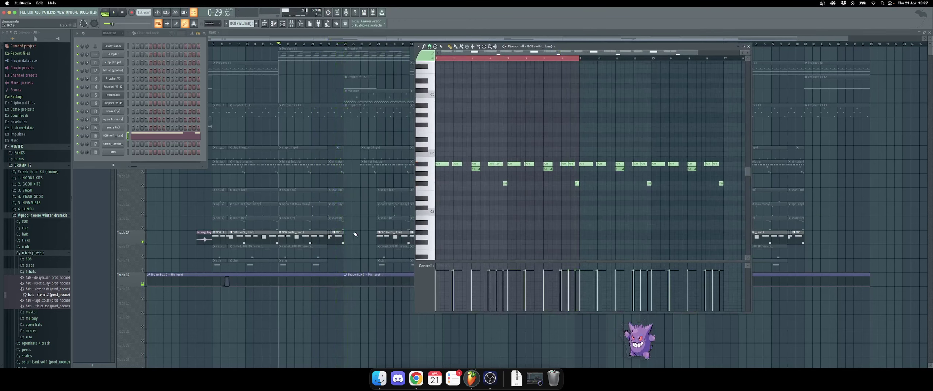
# Solo Track 15, play its 808 pattern in the piano roll, and close the open windows
pyautogui.click(145, 258)
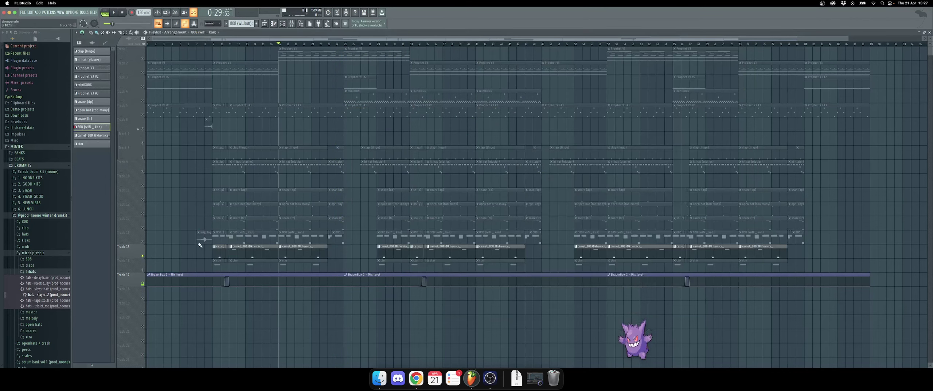
pyautogui.doubleClick(296, 249)
pyautogui.press('space')
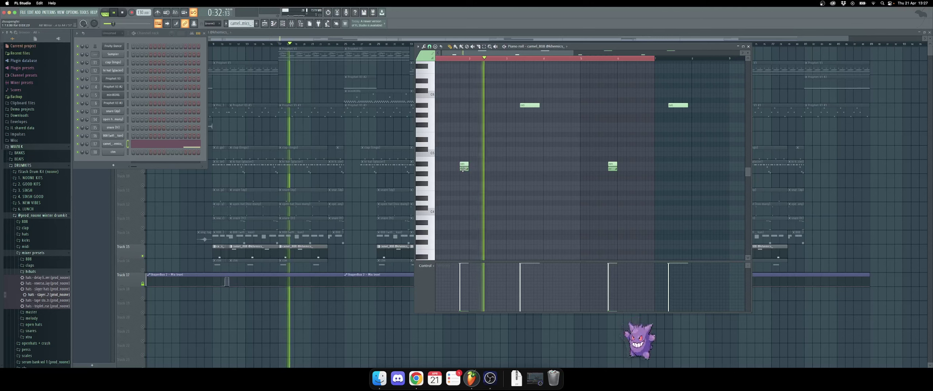
pyautogui.scroll(-2, 525, 175)
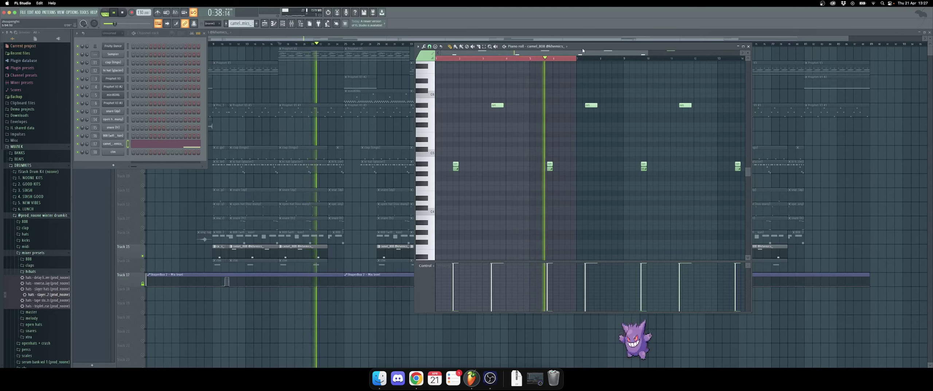
pyautogui.moveTo(582, 48); pyautogui.dragTo(584, 92)
pyautogui.press('F12')
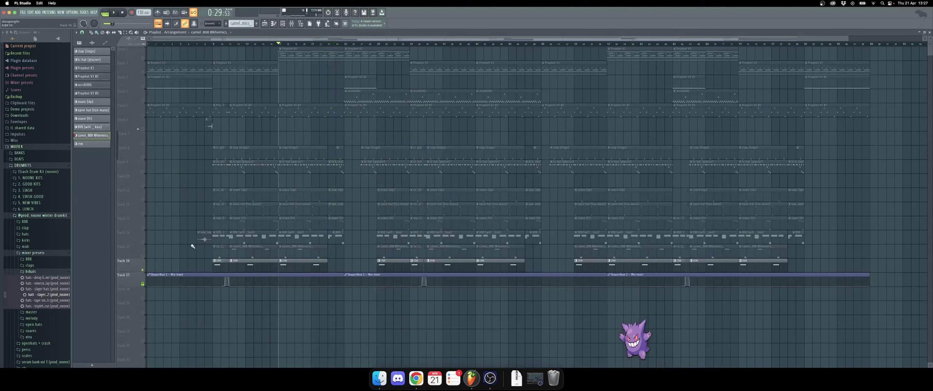
# Play Track 16's pattern in the piano roll, examine its notes closely, and extend the time selection to eight bars
pyautogui.doubleClick(309, 264)
pyautogui.press('space')
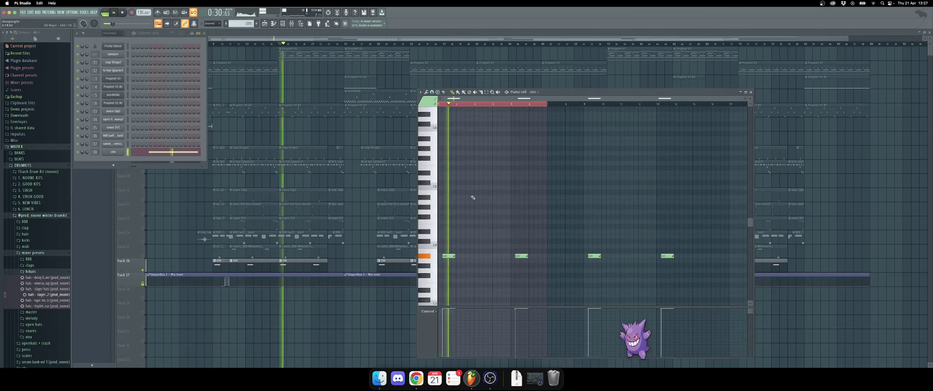
pyautogui.scroll(-3, 472, 197)
pyautogui.keyDown('ctrl'); pyautogui.scroll(5, 463, 208); pyautogui.keyUp('ctrl')
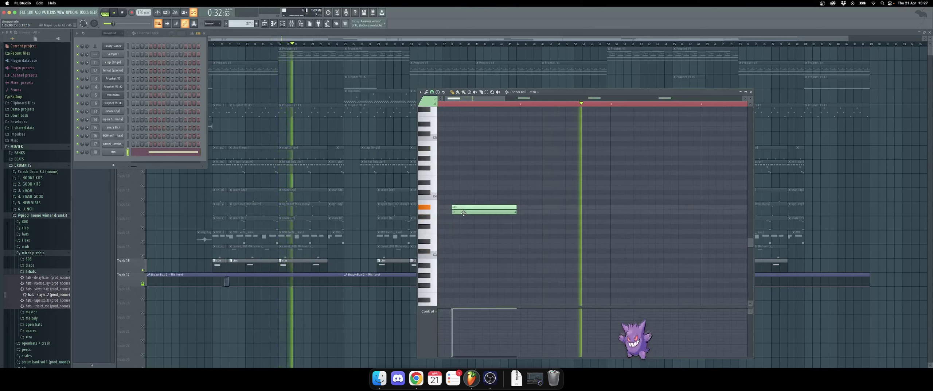
pyautogui.keyDown('ctrl'); pyautogui.scroll(-5, 481, 212); pyautogui.keyUp('ctrl')
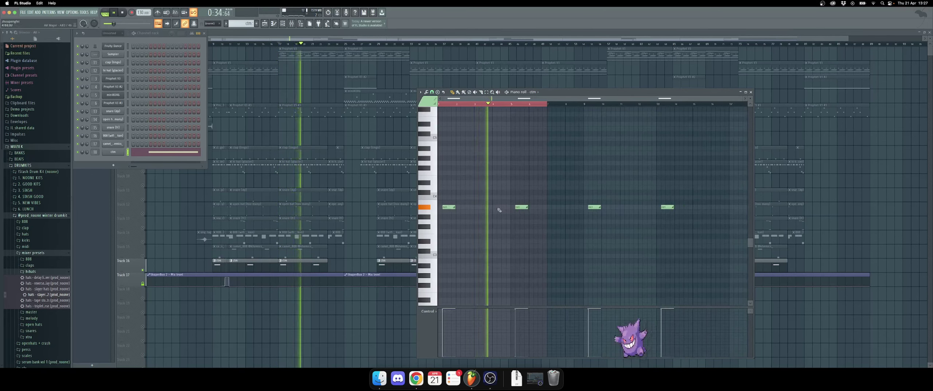
pyautogui.moveTo(546, 104); pyautogui.dragTo(584, 113)
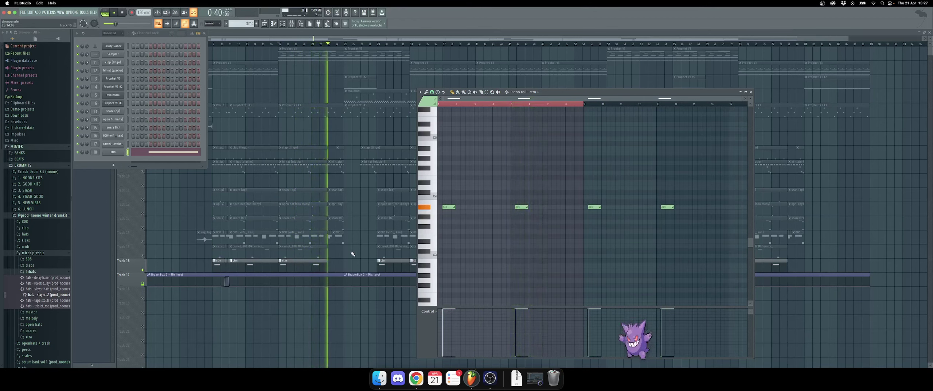
pyautogui.press('F12')
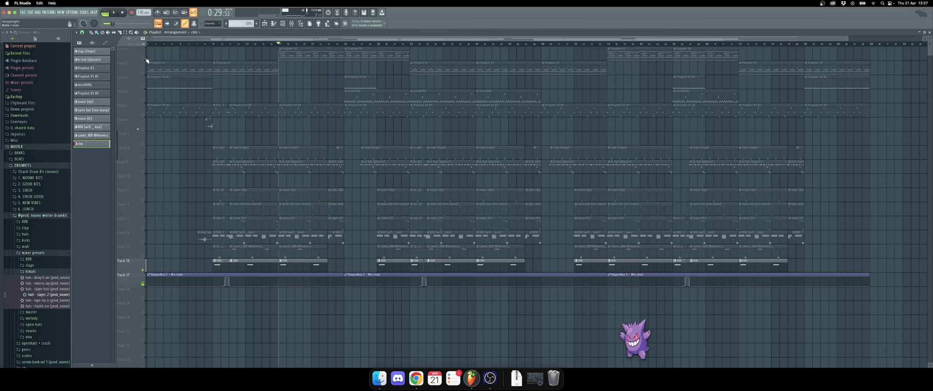
# Turn all tracks back on, mute the drum and 808 tracks 8 to 16, and play the melodies together
pyautogui.press('space')
pyautogui.keyDown('ctrl'); pyautogui.click(146, 59); pyautogui.keyUp('ctrl')
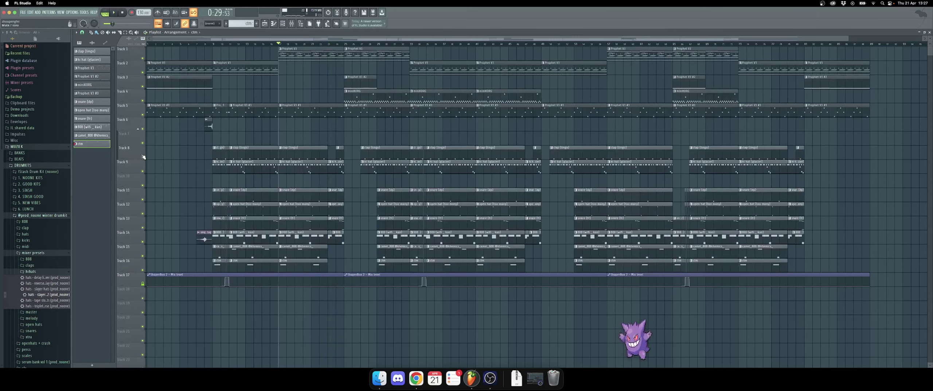
pyautogui.moveTo(143, 157); pyautogui.dragTo(143, 270)
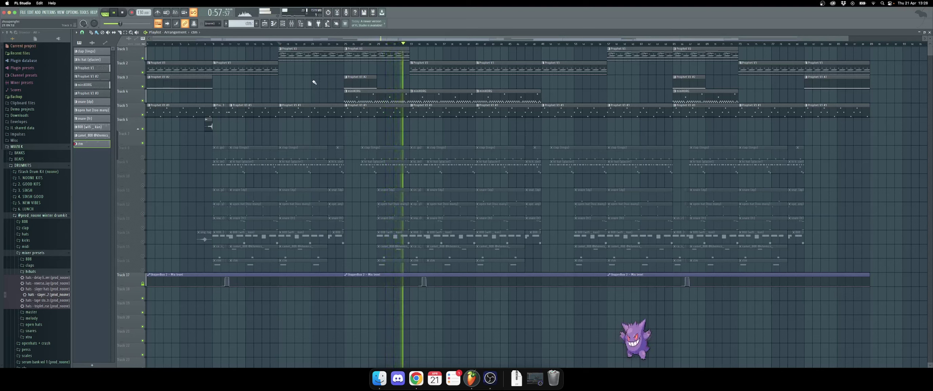
pyautogui.press('space')
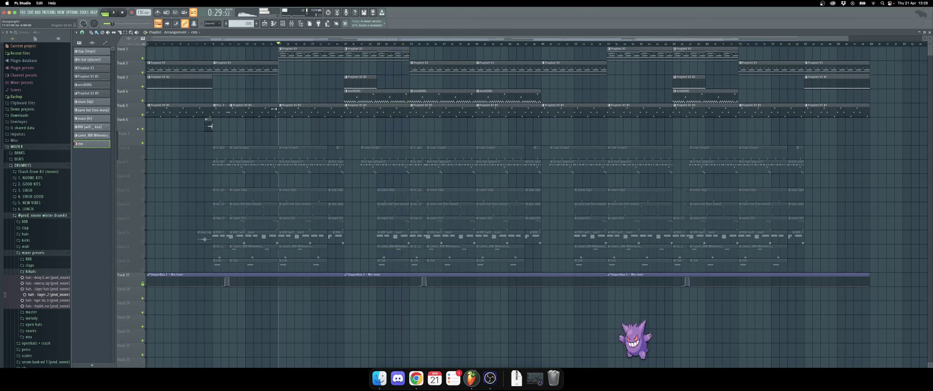
# Unmute the drums and 808s, play them with melody tracks 1 to 5 muted, and turn the melodies back on
pyautogui.click(145, 146)
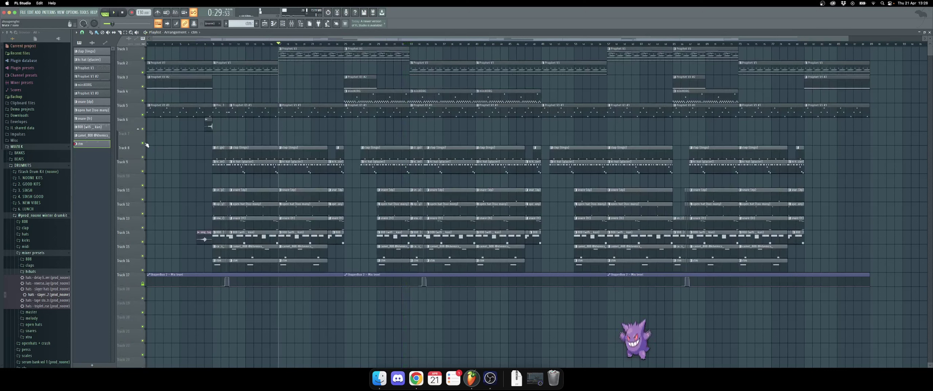
pyautogui.moveTo(143, 115); pyautogui.dragTo(144, 60)
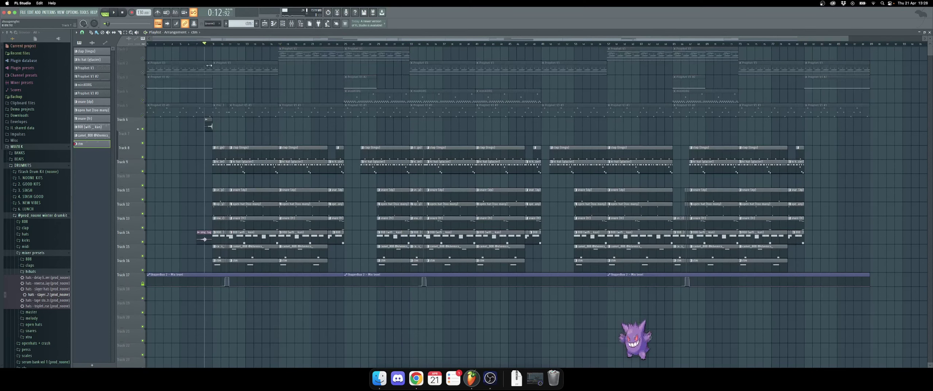
pyautogui.scroll(5, 209, 104)
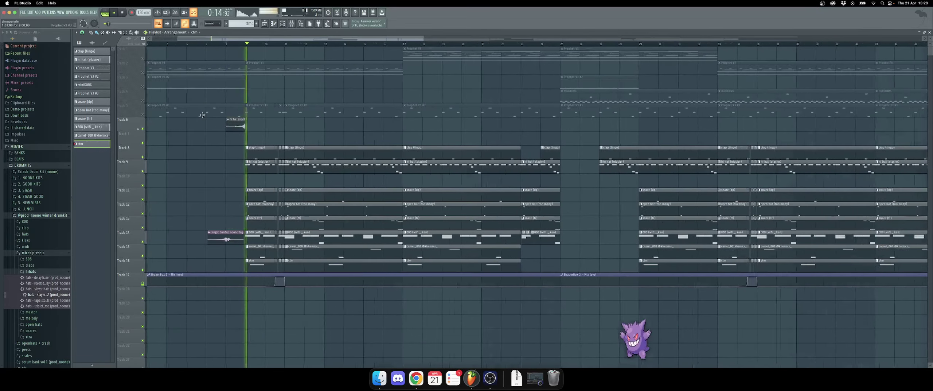
pyautogui.scroll(5, 311, 133)
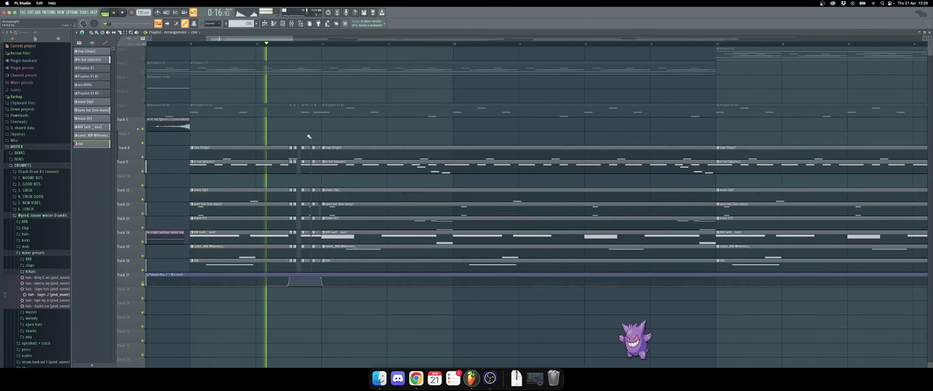
pyautogui.scroll(-10, 307, 140)
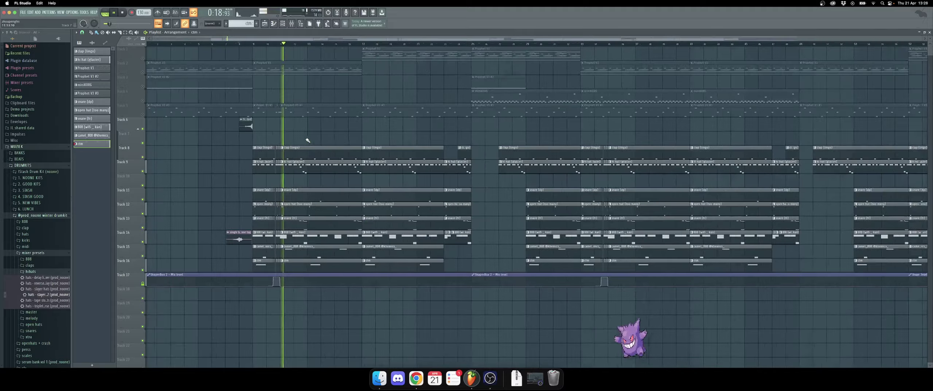
pyautogui.scroll(5, 240, 159)
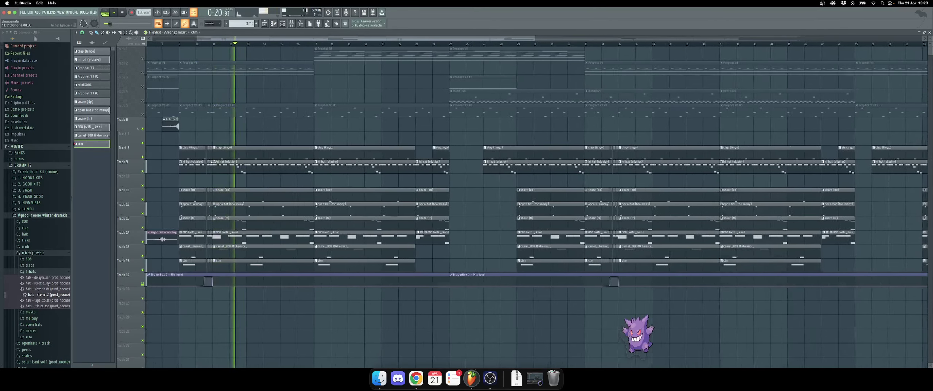
pyautogui.scroll(-4, 241, 158)
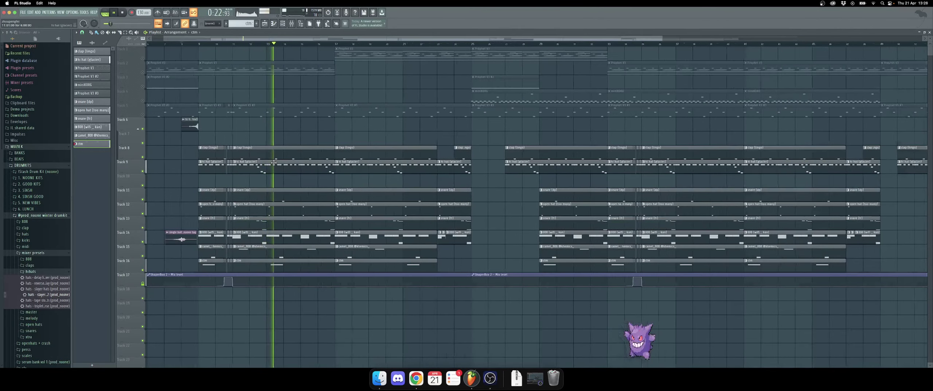
pyautogui.scroll(1, 239, 164)
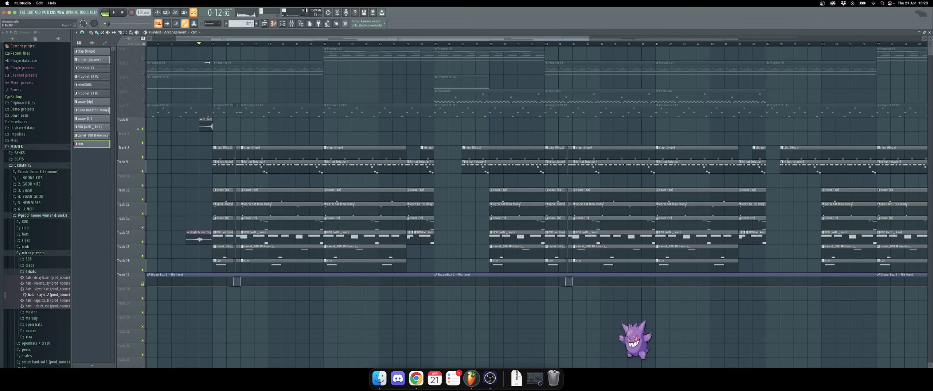
pyautogui.click(143, 72)
pyautogui.press('space')
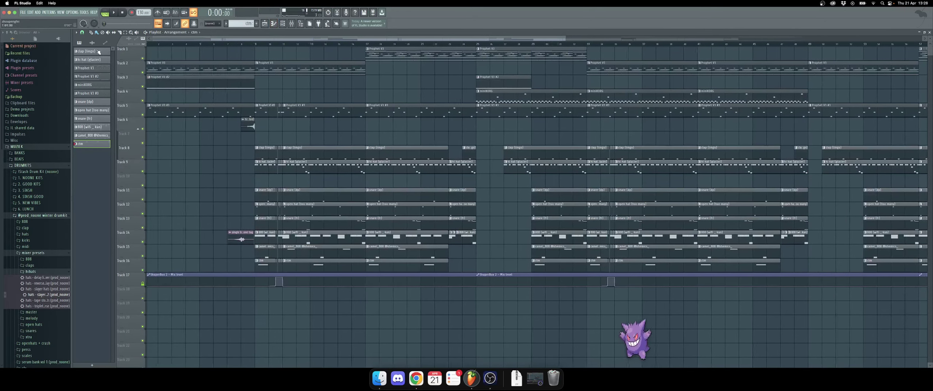
# Open the mixer, examine the Fruity Parametric EQ 2 on the first Prophet channel during playback, and select the Prophet V3 #2 channel
pyautogui.click(292, 24)
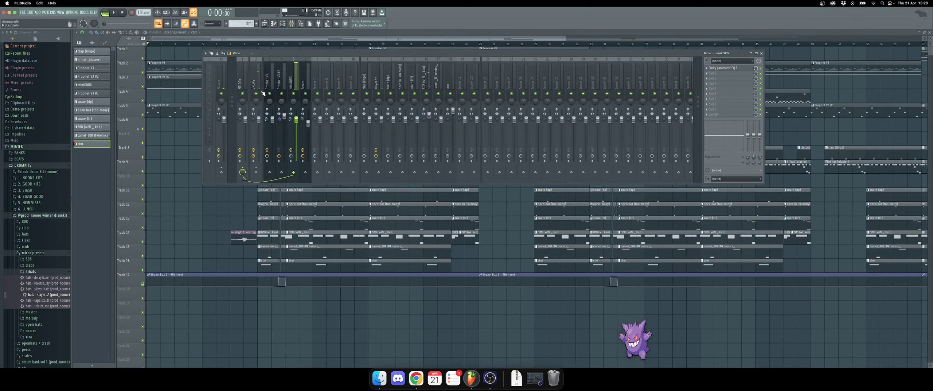
pyautogui.click(272, 82)
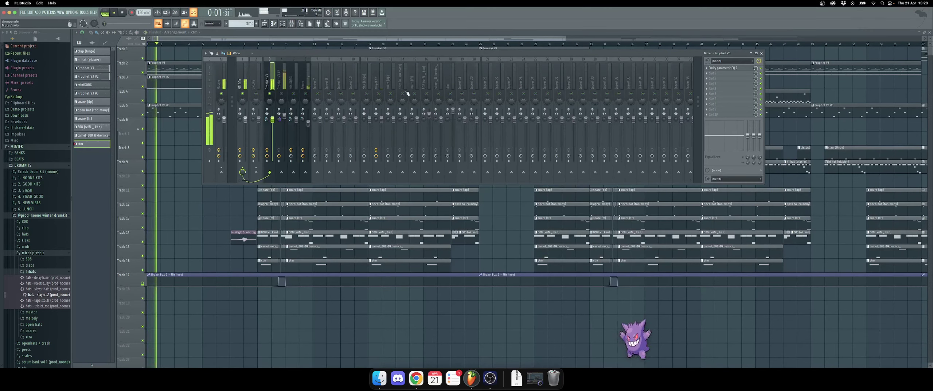
pyautogui.click(722, 69)
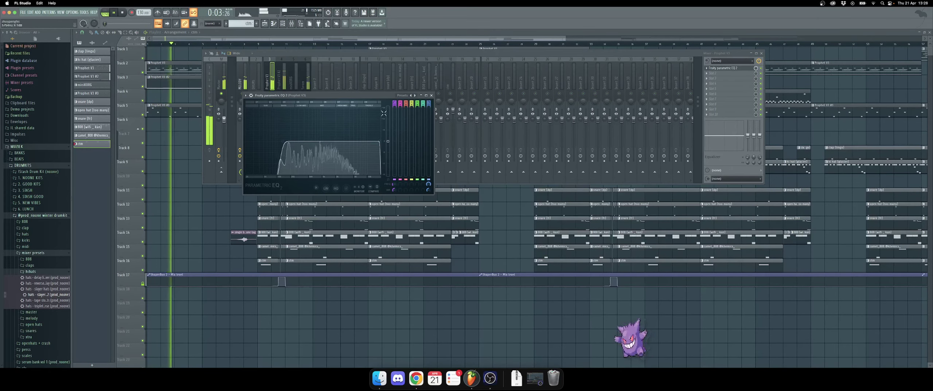
pyautogui.click(432, 95)
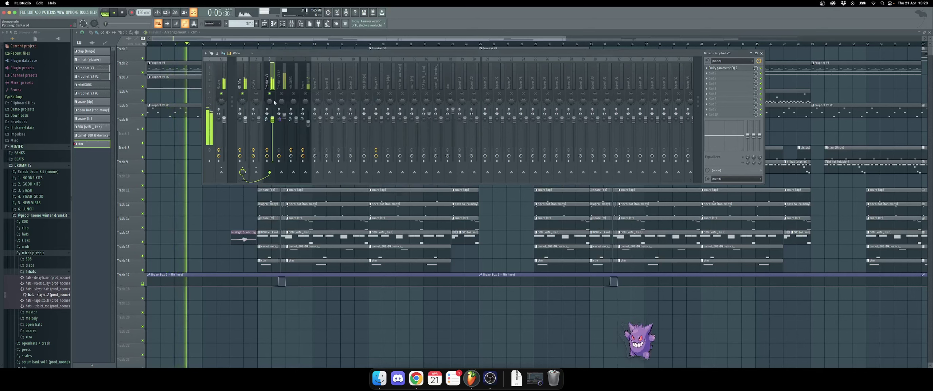
pyautogui.press('super+space')
pyautogui.press('Escape')
pyautogui.click(285, 91)
pyautogui.press('space')
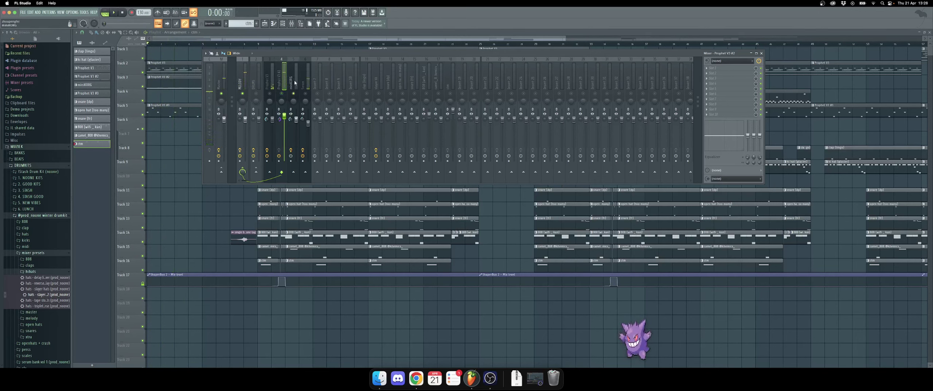
# Move the mixer down, play from the start of the first miniKORG clip, and open that channel's Fruity Parametric EQ 2
pyautogui.moveTo(378, 57); pyautogui.dragTo(424, 168)
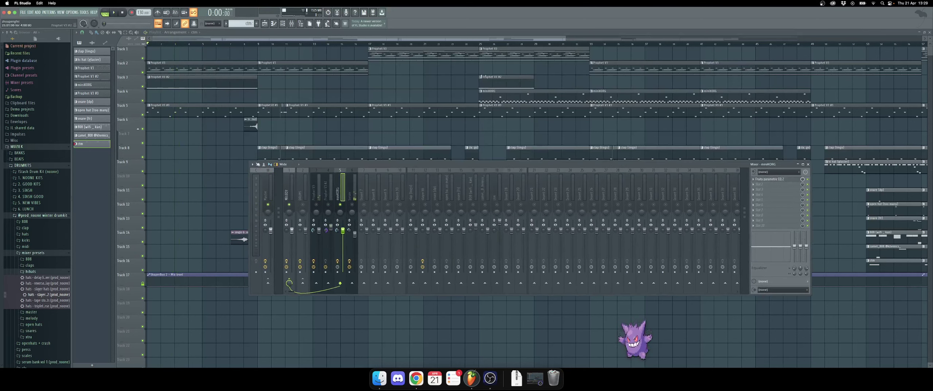
pyautogui.click(480, 46)
pyautogui.click(289, 25)
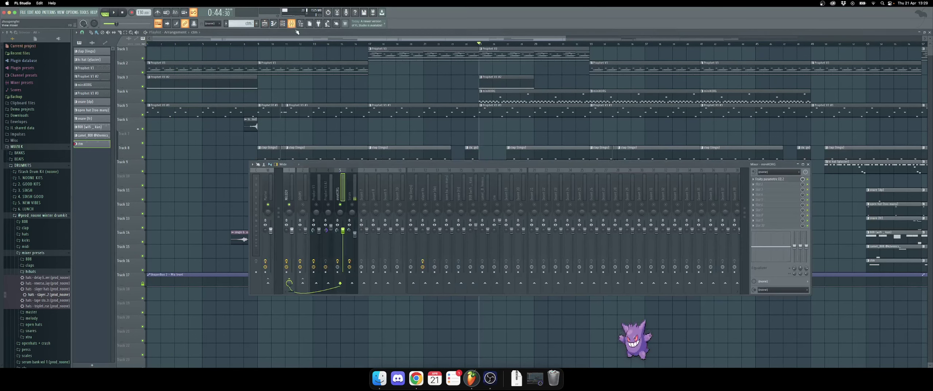
pyautogui.press('space')
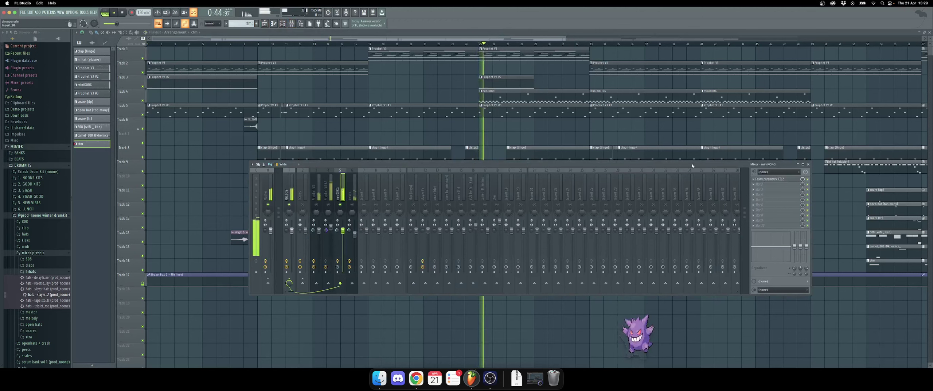
pyautogui.click(769, 179)
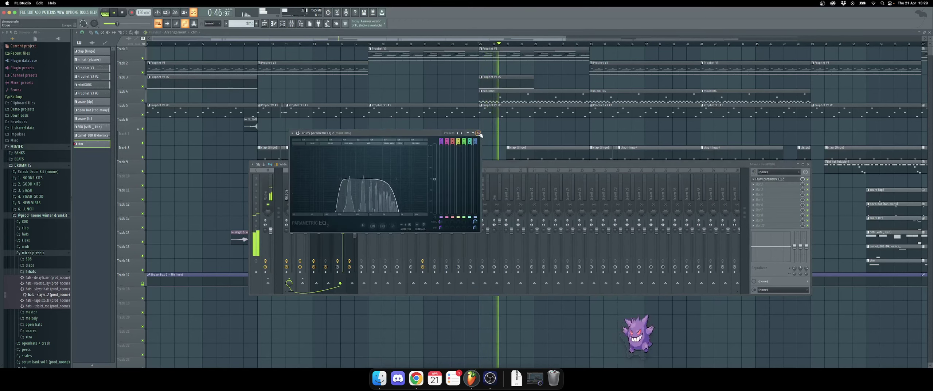
# Sweep the miniKORG EQ's high-cut band up and back down during playback, and close the EQ and the mixer
pyautogui.moveTo(396, 179)
pyautogui.mouseDown()
pyautogui.moveTo(422, 179)
pyautogui.moveTo(410, 179)
pyautogui.mouseUp()
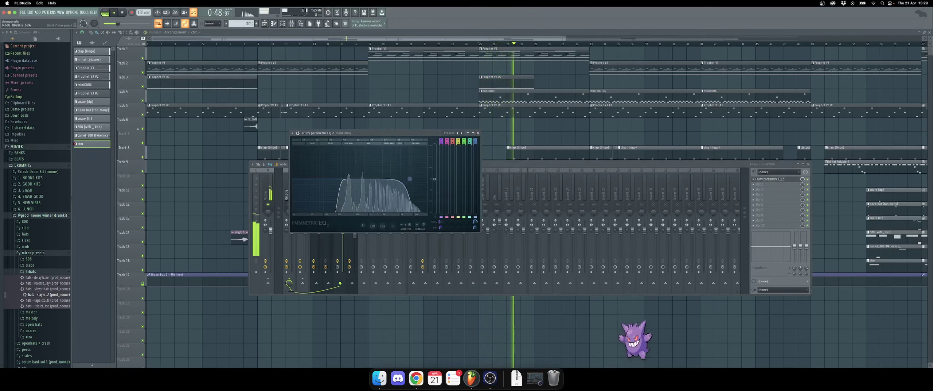
pyautogui.press('super+z')
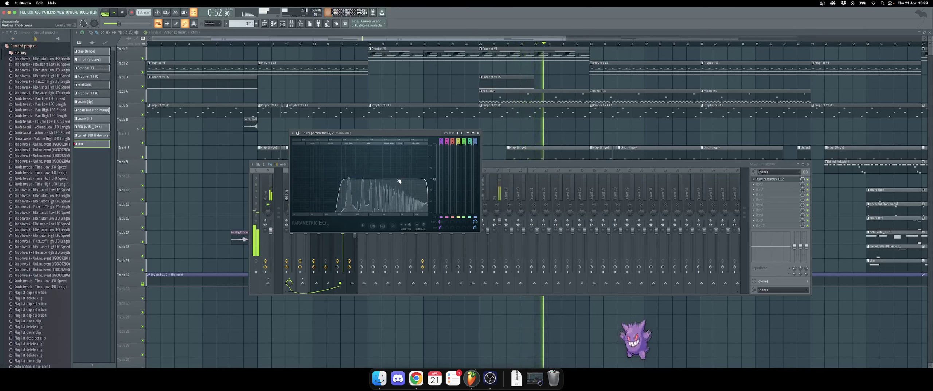
pyautogui.moveTo(427, 178); pyautogui.dragTo(395, 179)
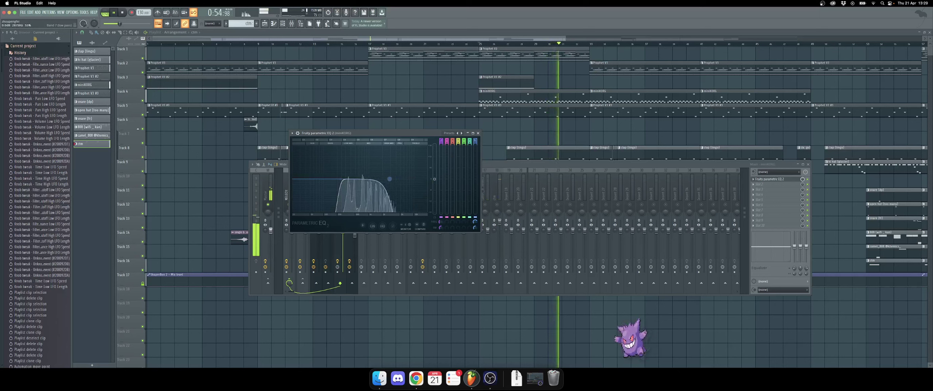
pyautogui.click(478, 133)
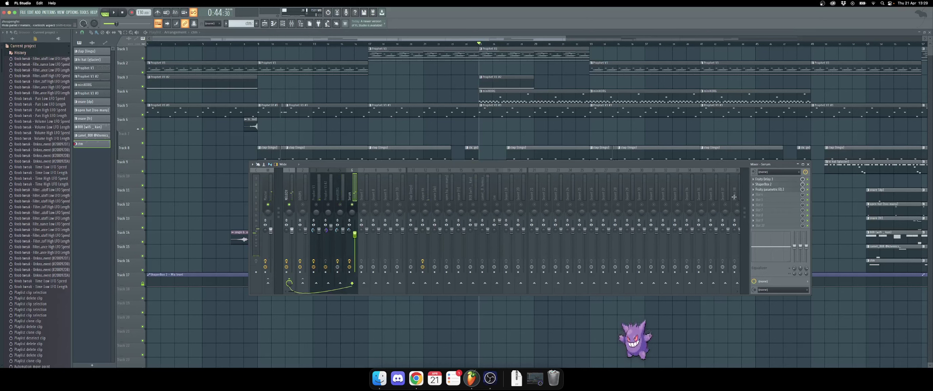
pyautogui.press('F9')
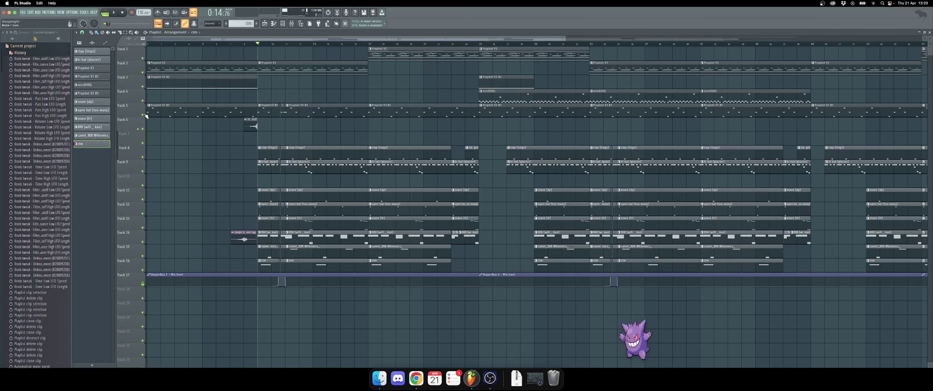
# Open the mixer with the drums soloed, play from the start of track 1's first clip, and select the hi-hat channel
pyautogui.click(291, 24)
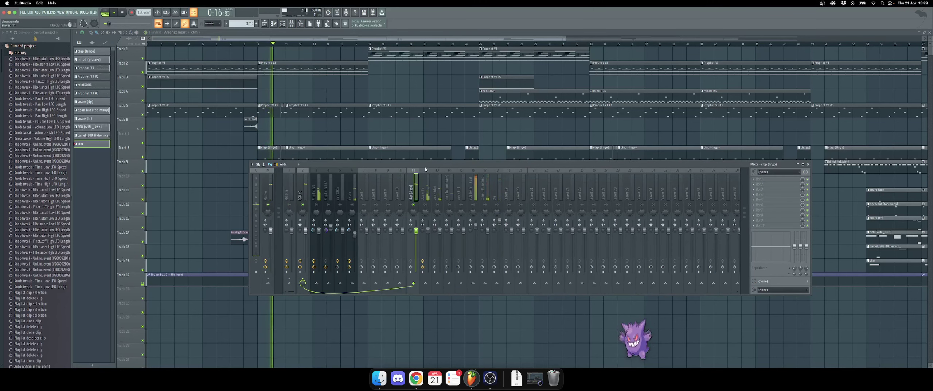
pyautogui.click(371, 45)
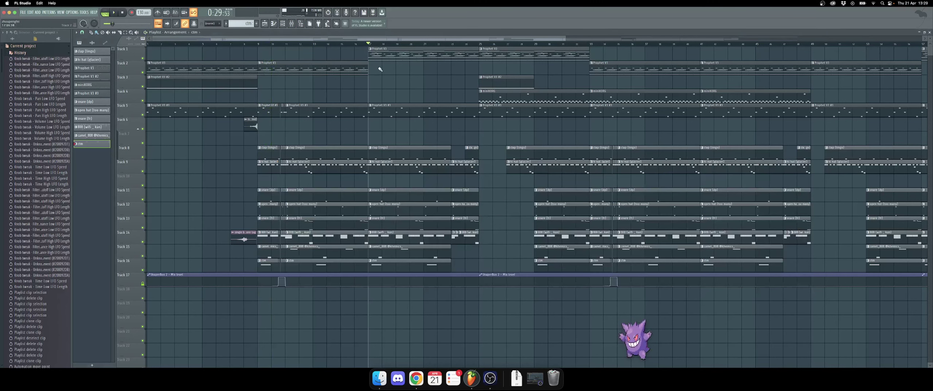
pyautogui.click(291, 24)
pyautogui.click(428, 203)
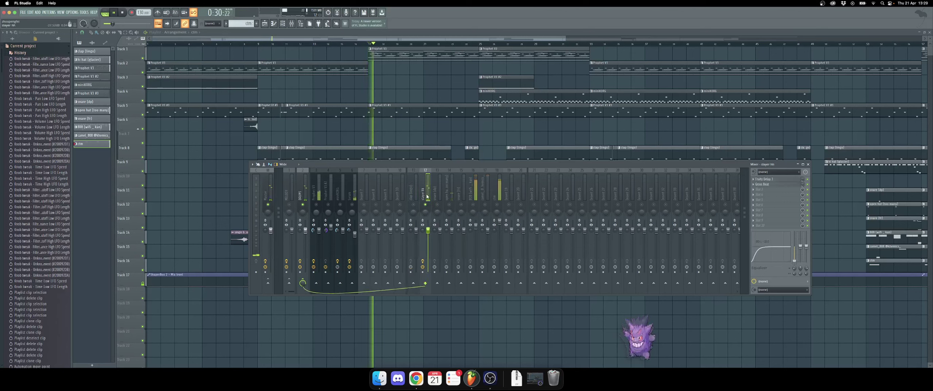
# Examine the Fruity Delay 3 and Gross Beat effects on the hi-hat channel during playback, and close both
pyautogui.click(764, 179)
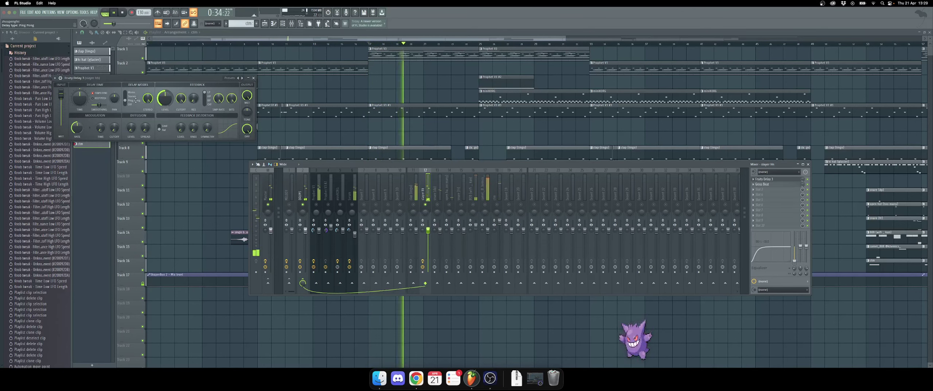
pyautogui.click(772, 185)
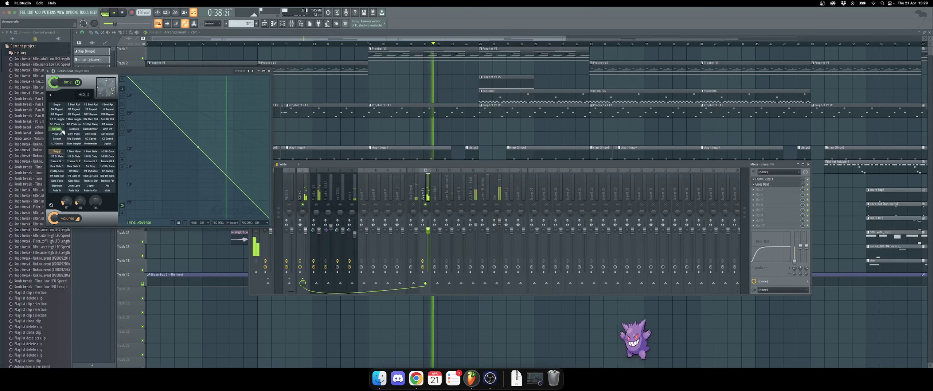
pyautogui.click(269, 71)
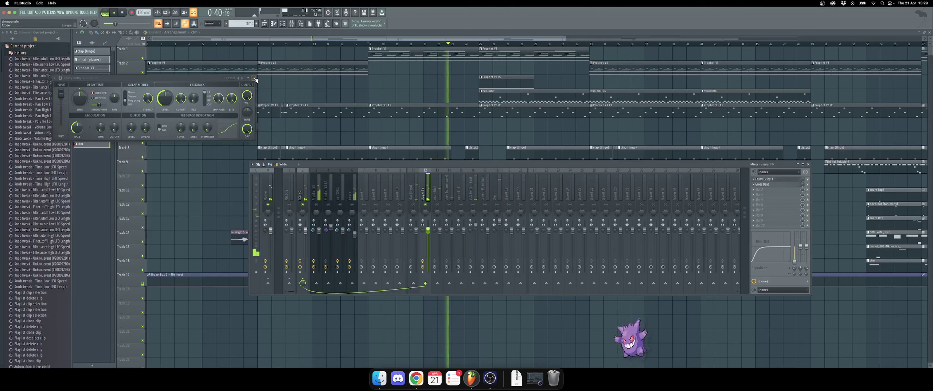
pyautogui.click(255, 78)
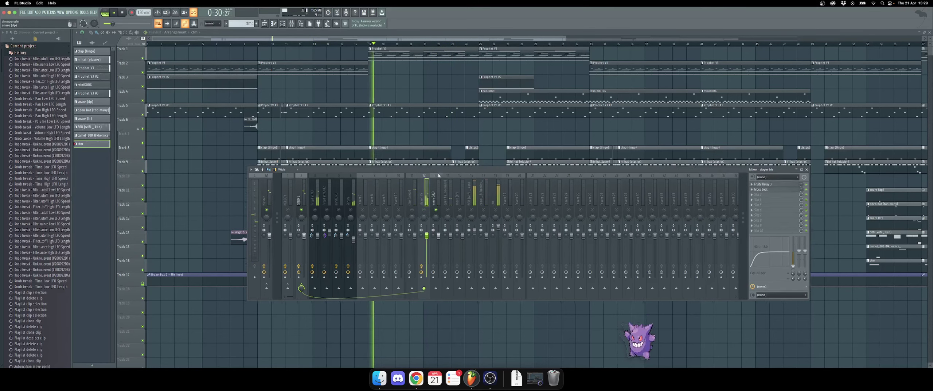
# Move the mixer down, go through the remaining drum channels from the open hat to the rim, and stop playback
pyautogui.moveTo(439, 176); pyautogui.dragTo(420, 227)
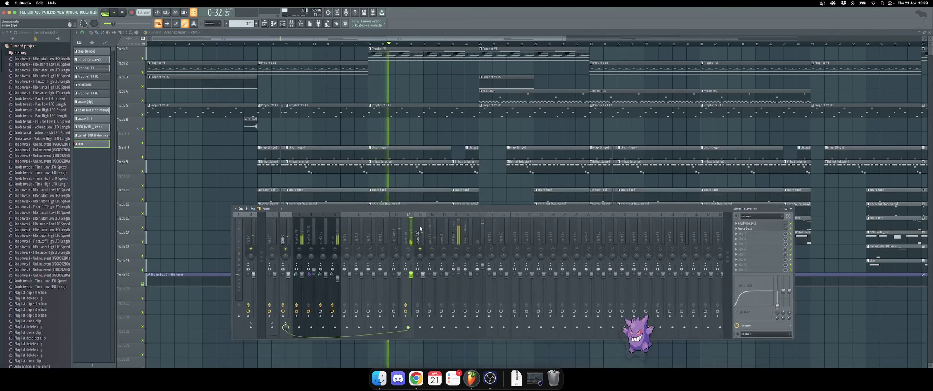
pyautogui.click(434, 237)
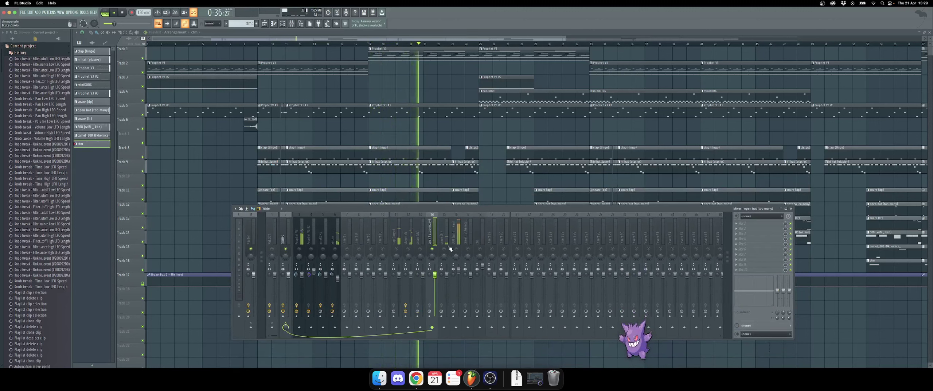
pyautogui.press('space')
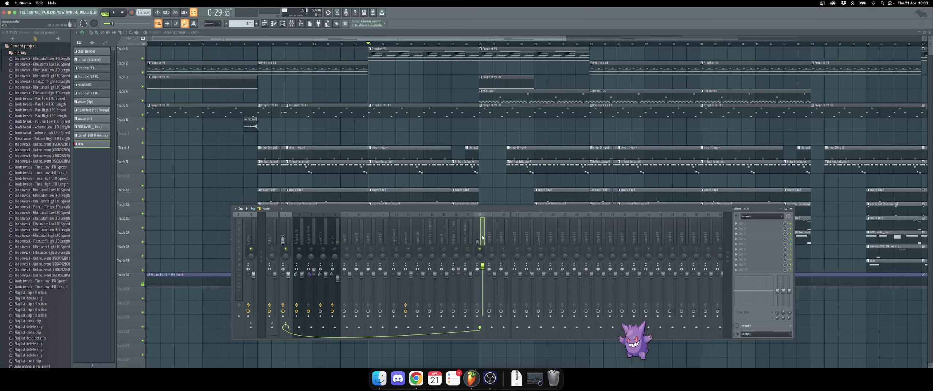
# Turn all mixer channels back on, close the mixer, and play through the whole arrangement with every clip in view
pyautogui.click(420, 249)
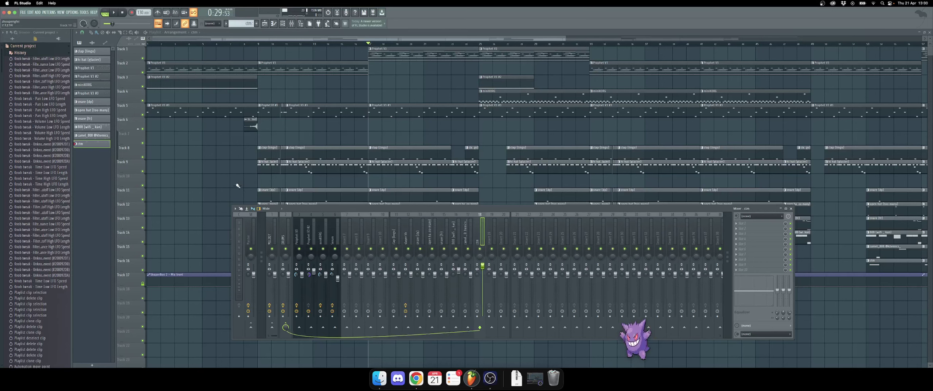
pyautogui.press('F9')
pyautogui.scroll(-3, 260, 92)
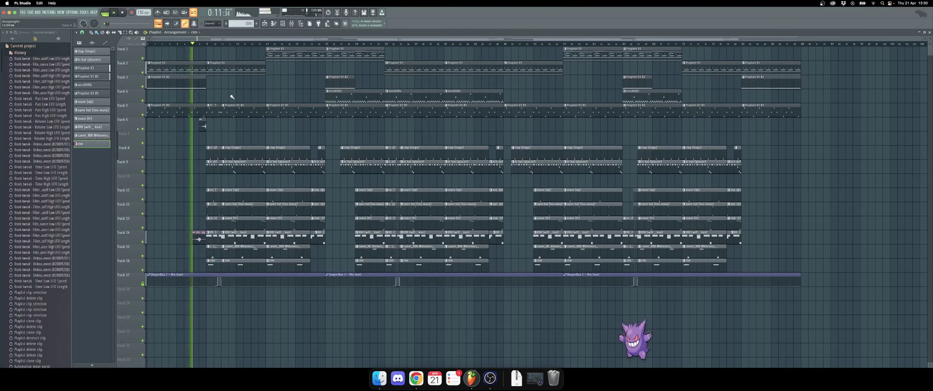
pyautogui.click(512, 327)
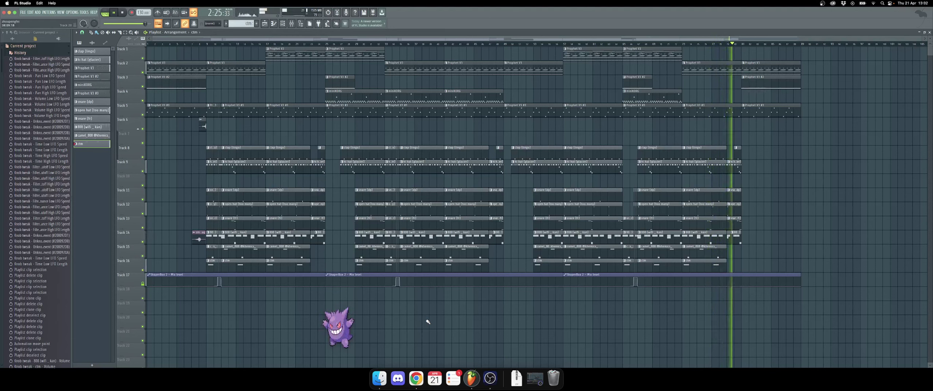
# Examine the master channel's Fruity Soft Clipper, Fruity Limiter and Fruity Parametric EQ 2 during playback, and close their windows
pyautogui.click(291, 25)
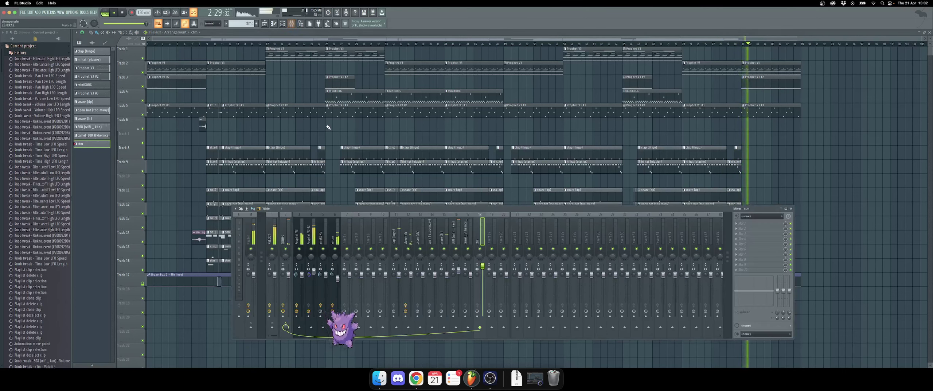
pyautogui.click(251, 229)
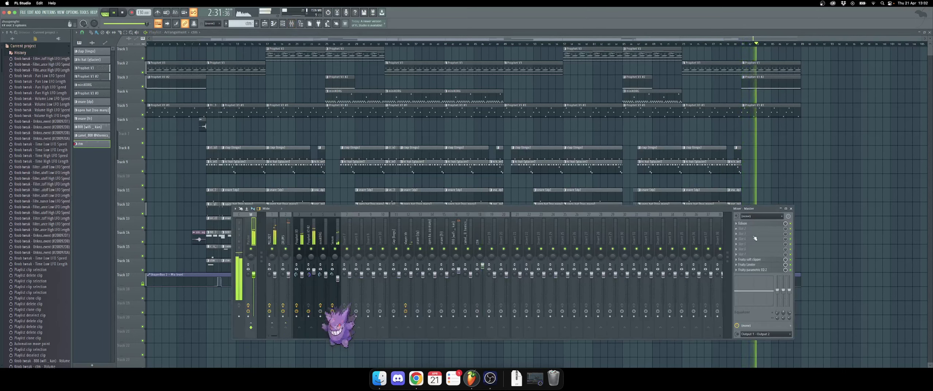
pyautogui.click(751, 260)
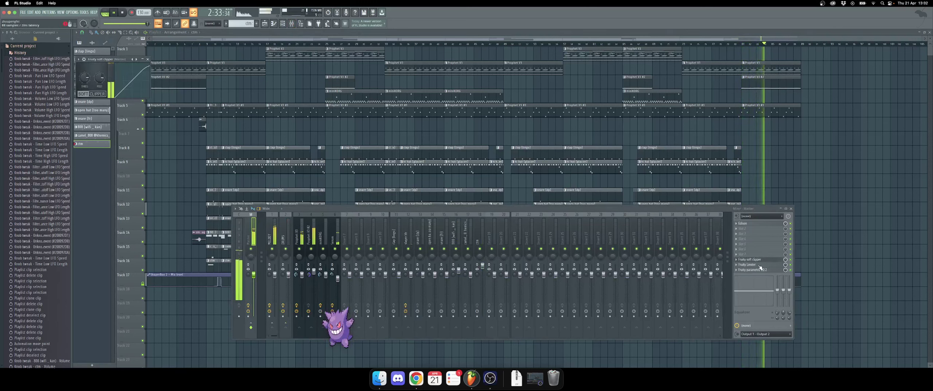
pyautogui.click(759, 266)
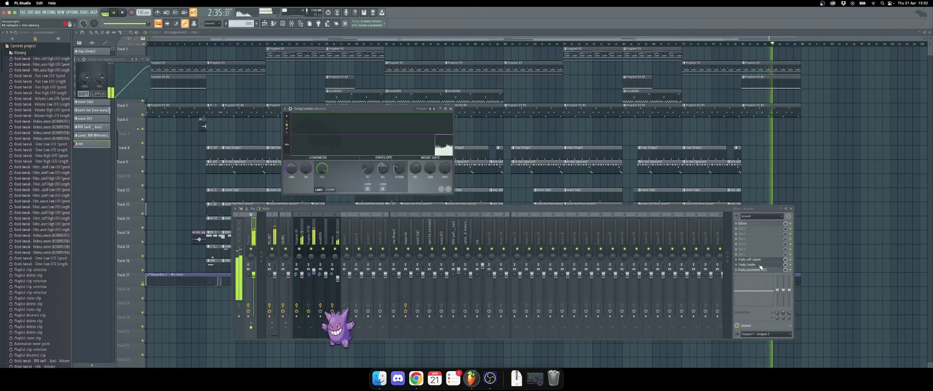
pyautogui.click(760, 269)
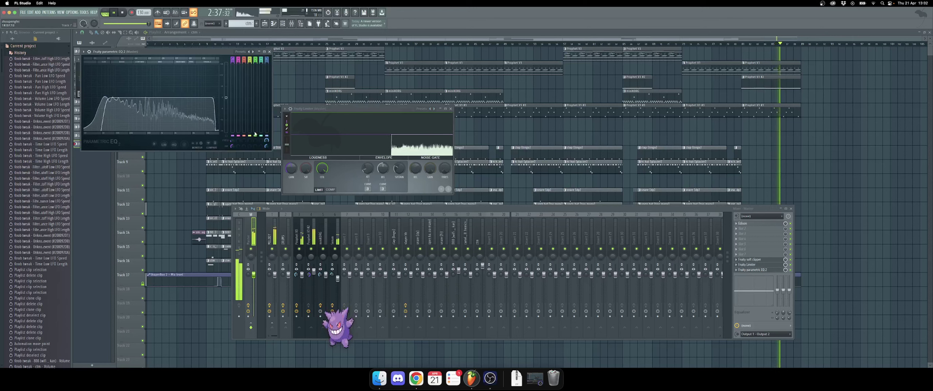
pyautogui.click(270, 51)
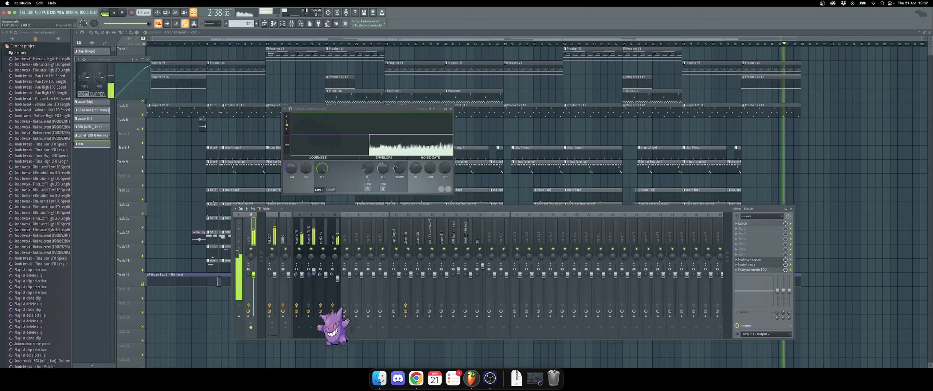
pyautogui.click(451, 108)
pyautogui.click(147, 60)
# Close the mixer, stop playback, and switch to OBS
pyautogui.press('F9')
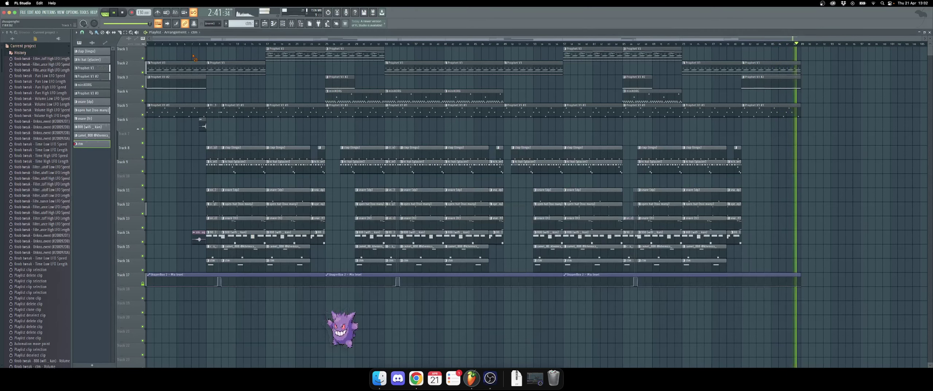
pyautogui.press('space')
pyautogui.click(490, 378)
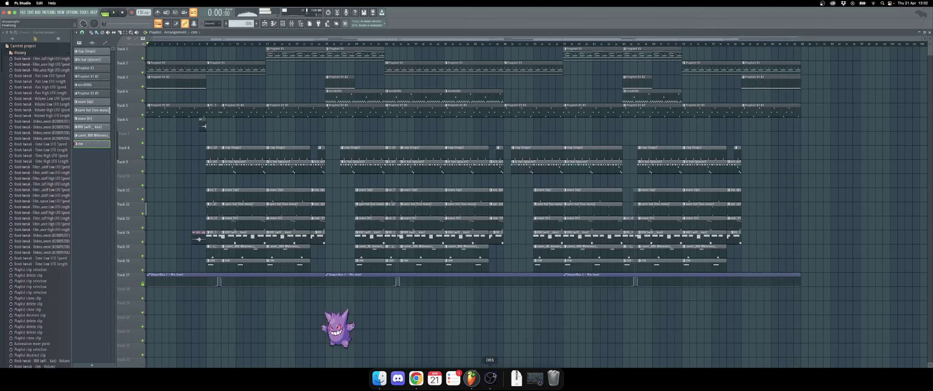